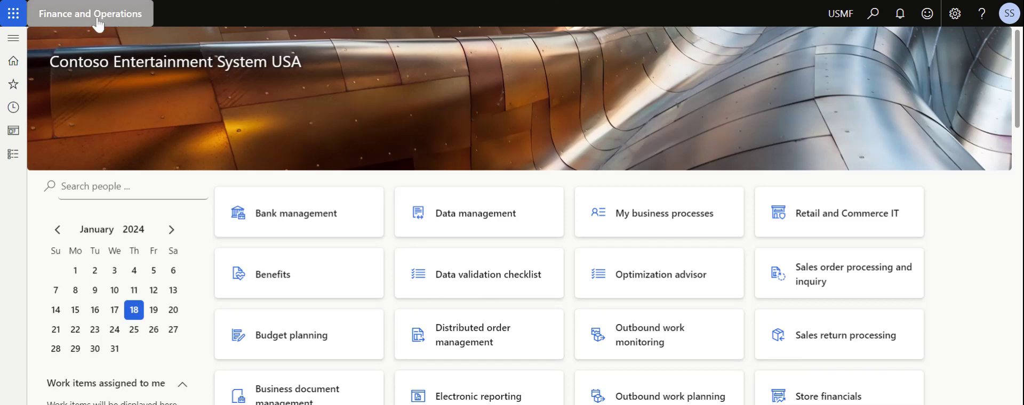
Step: Open the Arrival overview page under the inbound orders of the Inventory management module
click(21, 159)
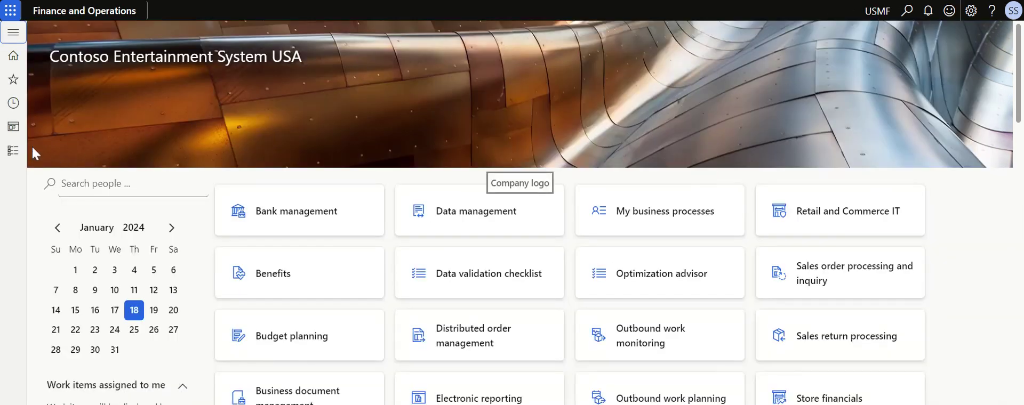
click(16, 154)
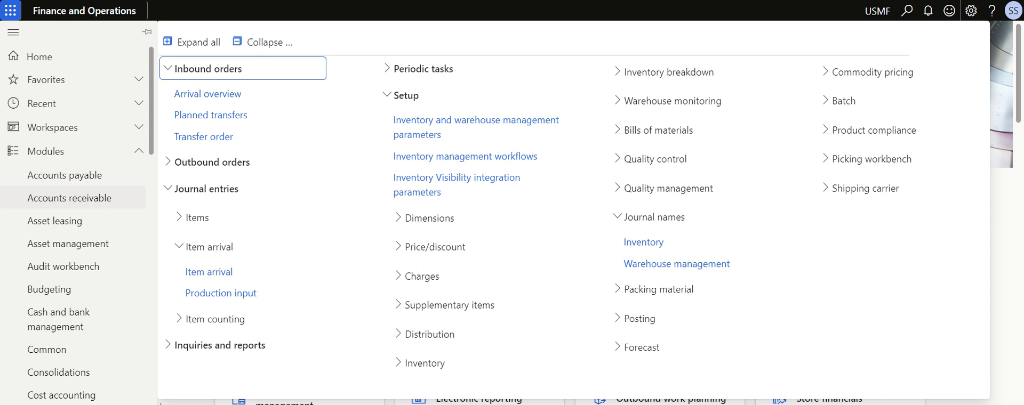
scroll(80, 240, down, 3)
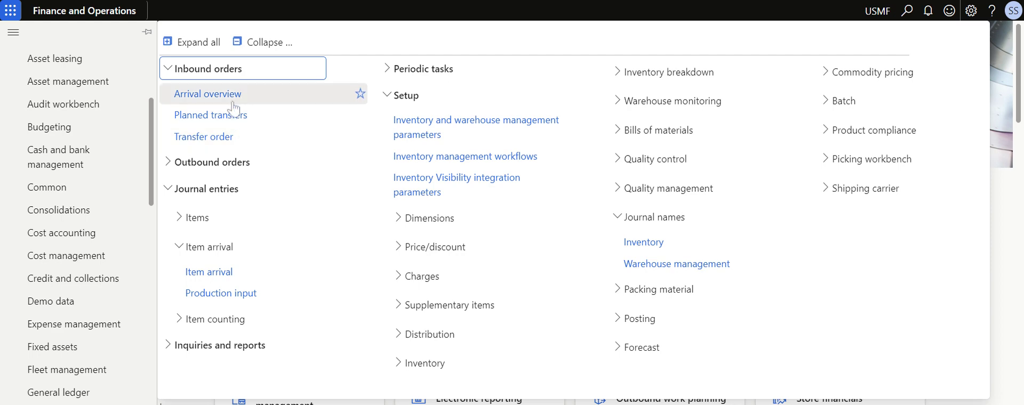
scroll(122, 278, down, 2)
scroll(123, 278, down, 2)
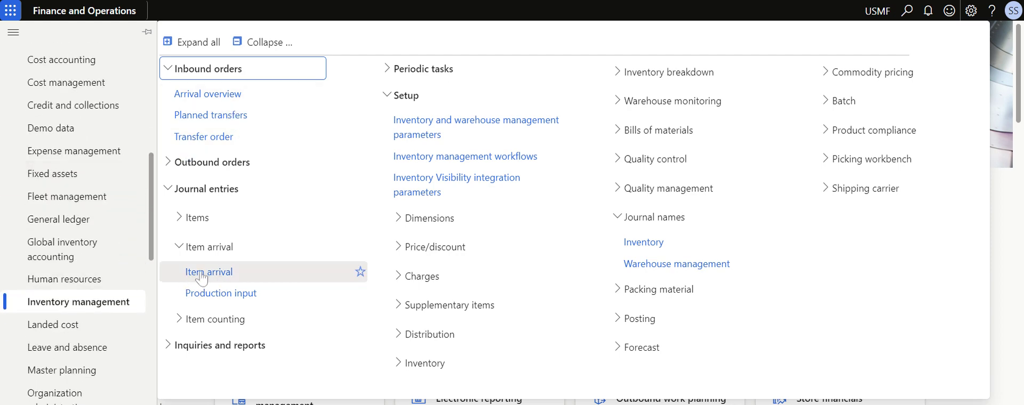
scroll(98, 267, up, 5)
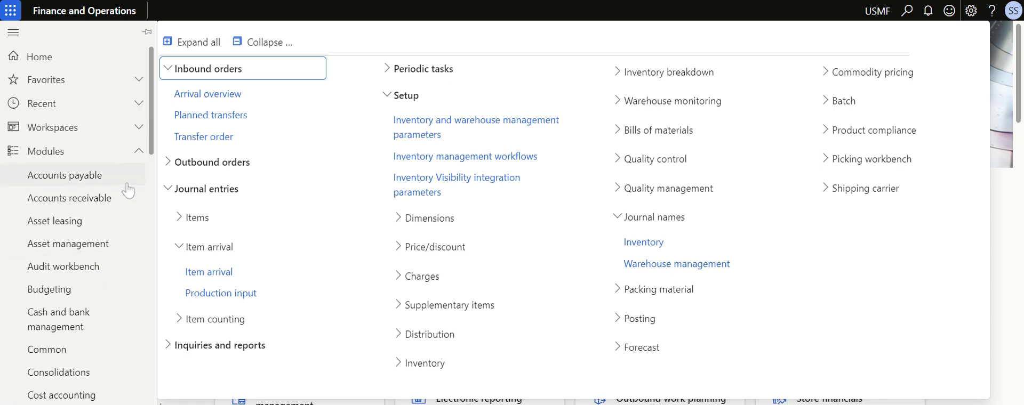
click(231, 96)
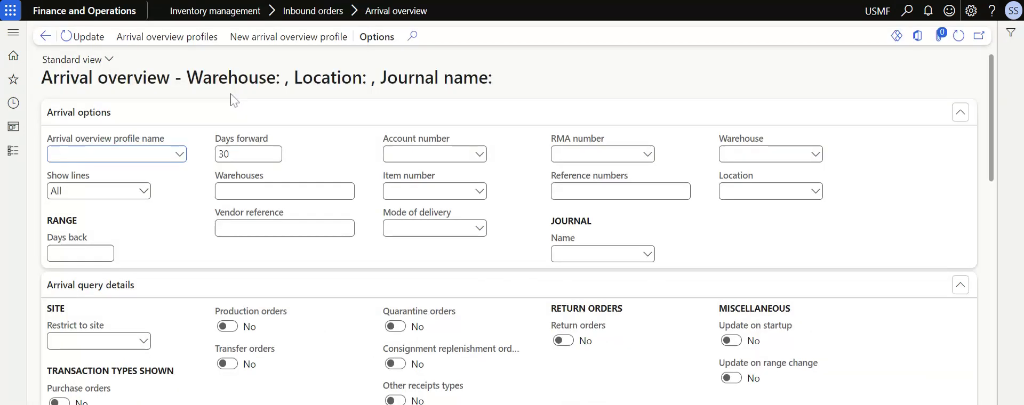
Step: Collapse the Receipts and Lines sections, keeping Arrival options and Arrival query details expanded
click(181, 112)
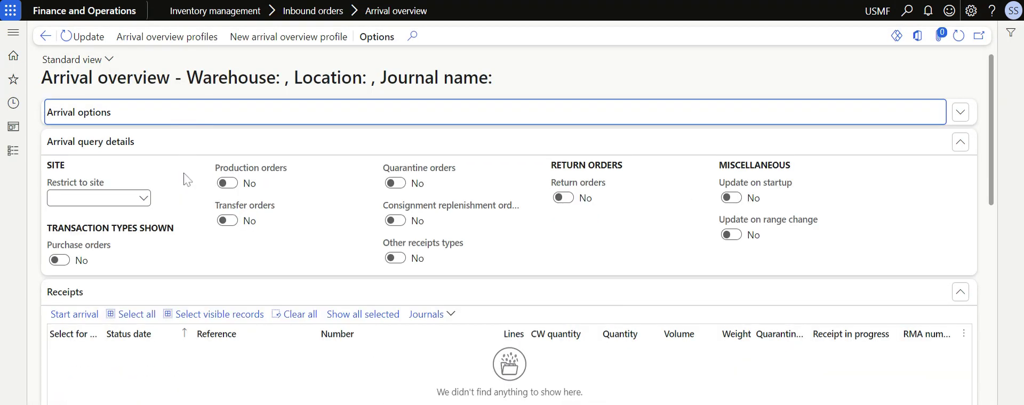
click(169, 155)
click(167, 173)
click(145, 201)
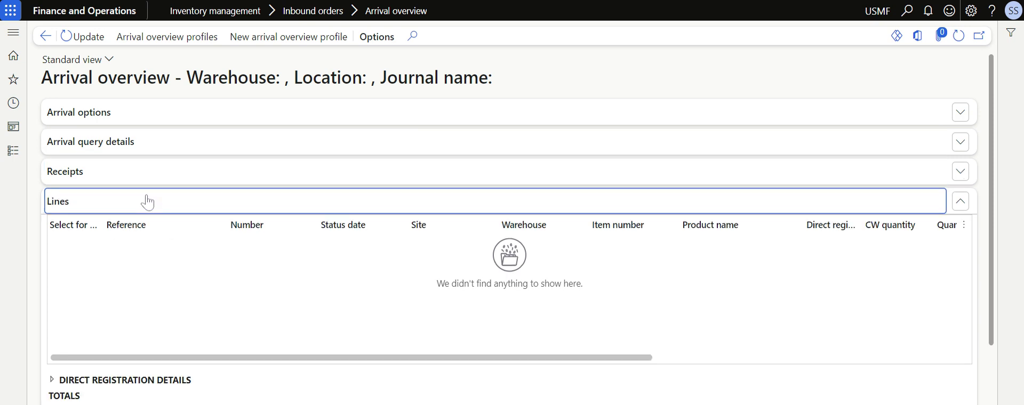
click(135, 116)
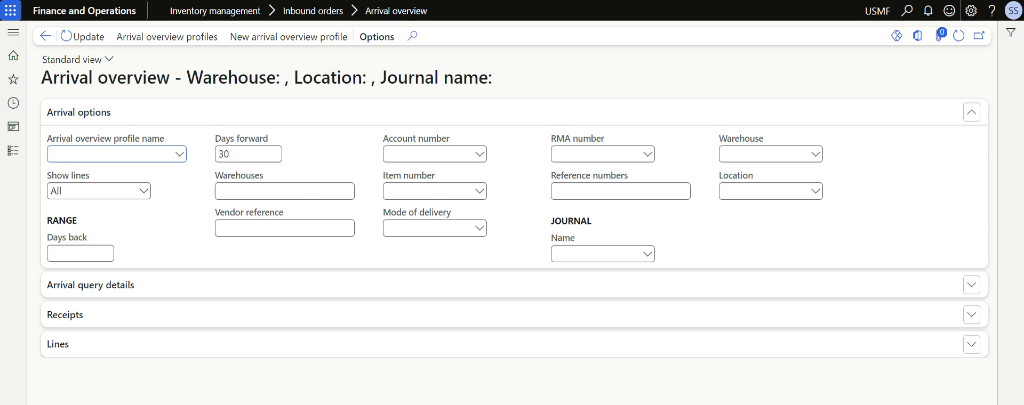
click(161, 295)
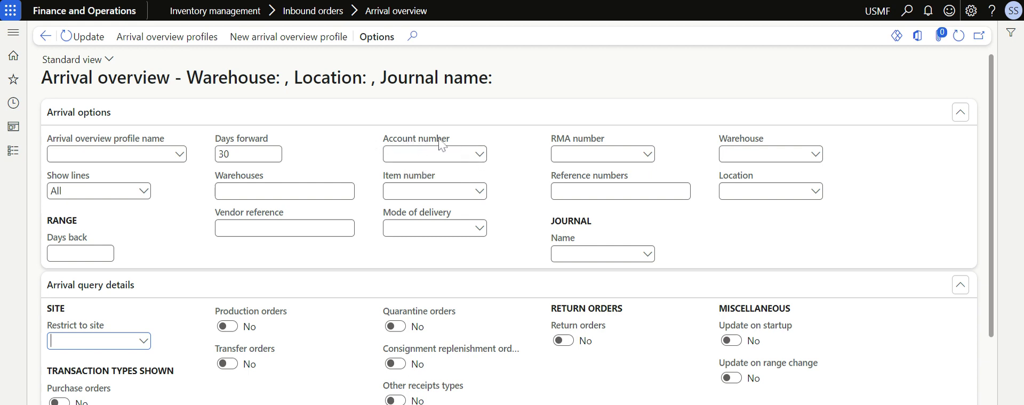
scroll(319, 262, down, 1)
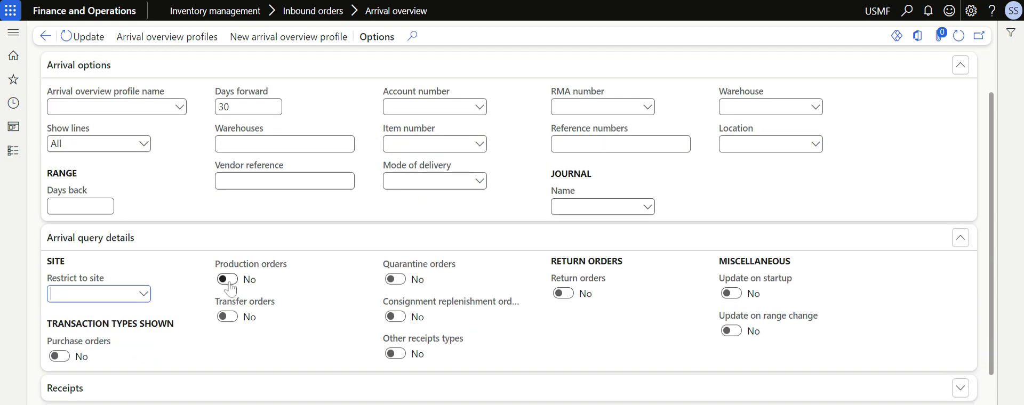
drag(230, 289, 259, 258)
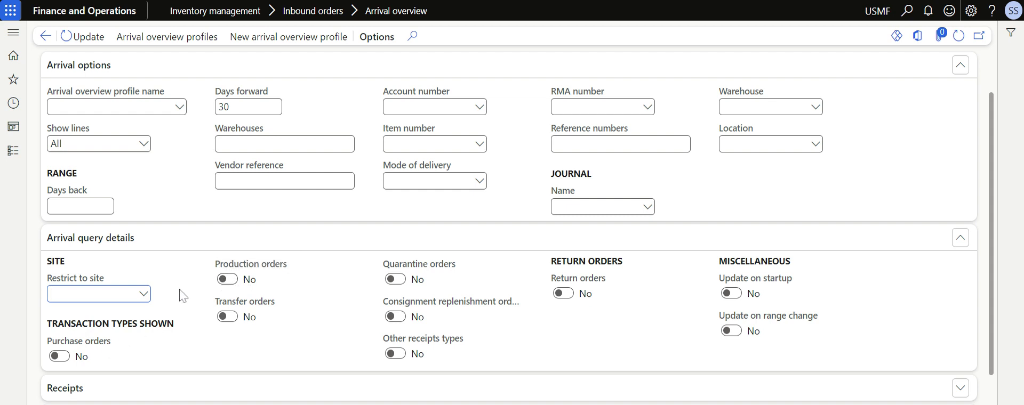
scroll(180, 296, up, 1)
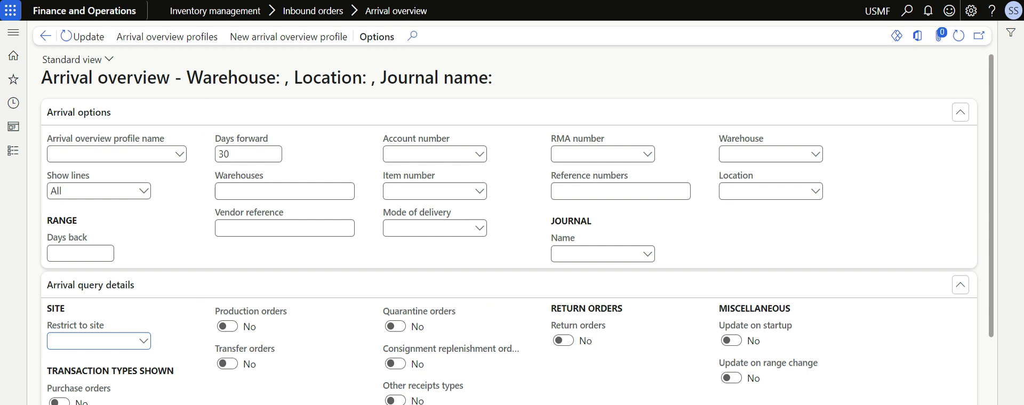
drag(142, 139, 47, 142)
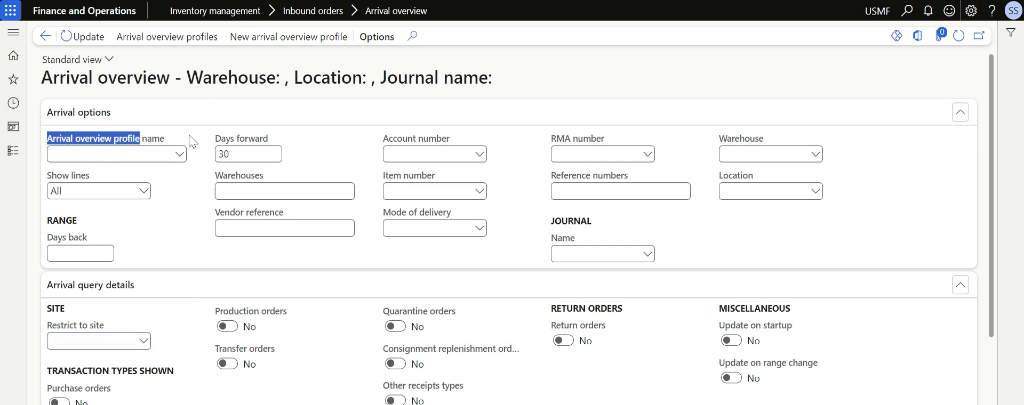
Step: Create a new arrival overview profile named AOPN-test with Show lines set to All
click(254, 41)
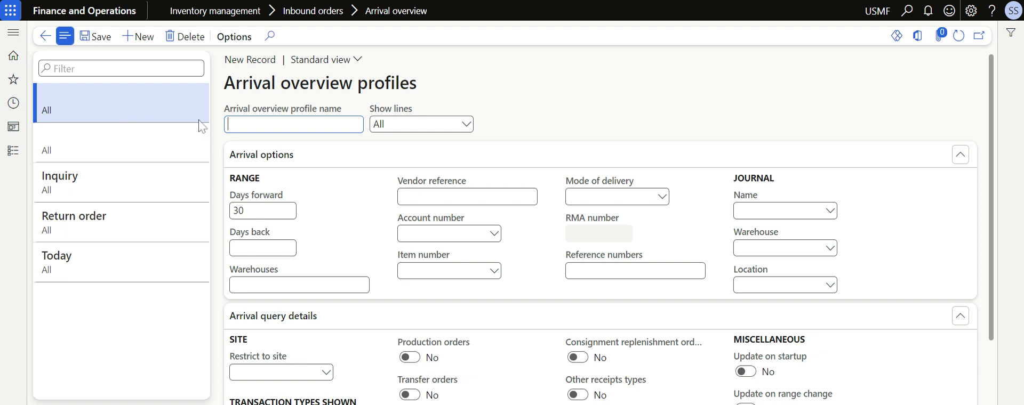
text(AOPN-test)
key(Tab)
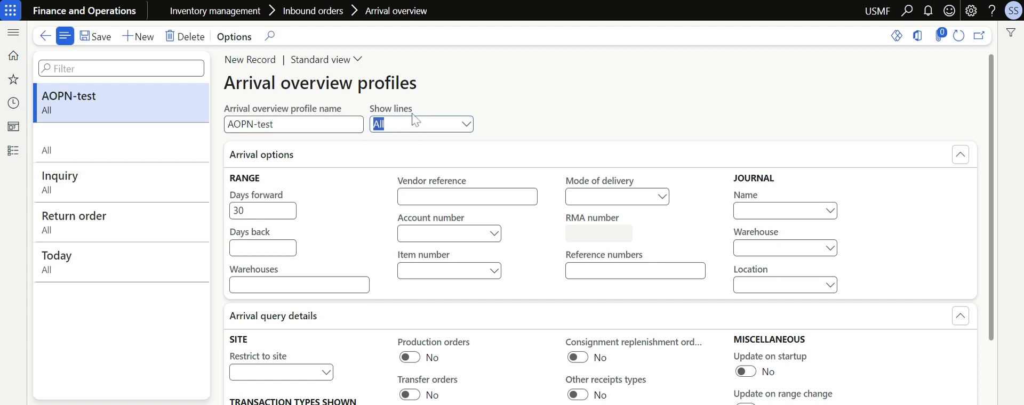
click(466, 125)
click(395, 144)
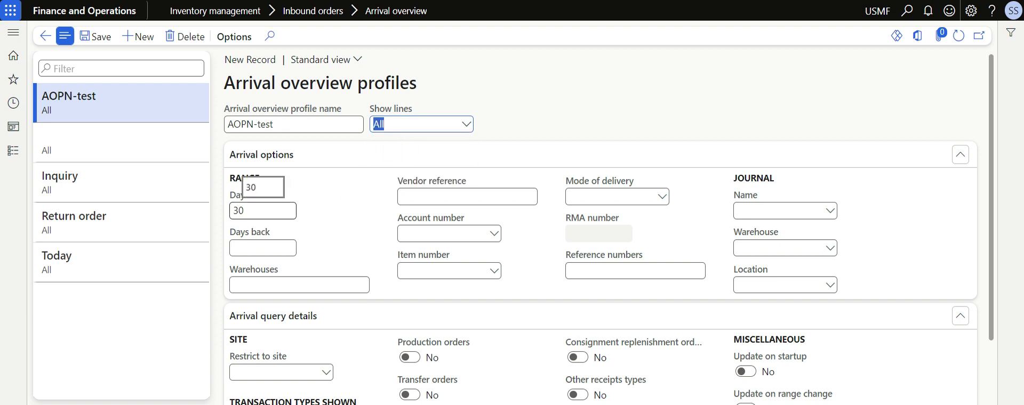
Step: Set the AOPN-test profile's Days forward range to 7
click(251, 210)
key(BackSpace)
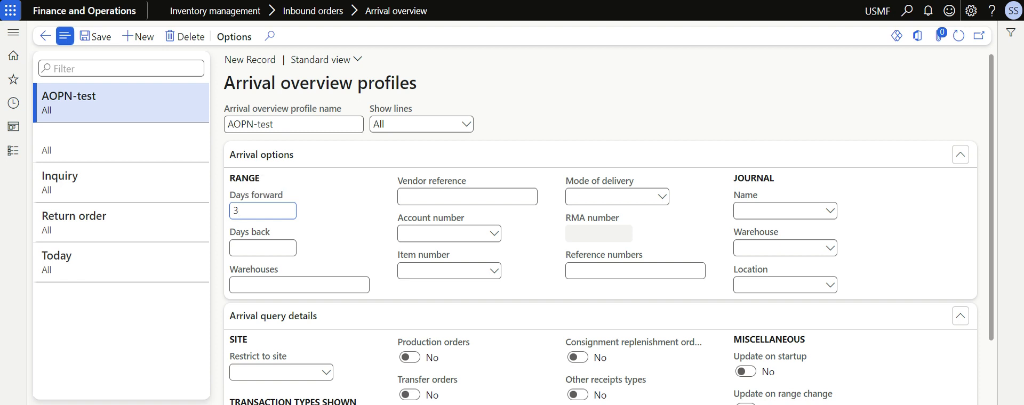
text(7)
key(Tab)
Step: Set the journal name of the AOPN-test profile to IAJ, the item arrival journal
scroll(321, 228, down, 1)
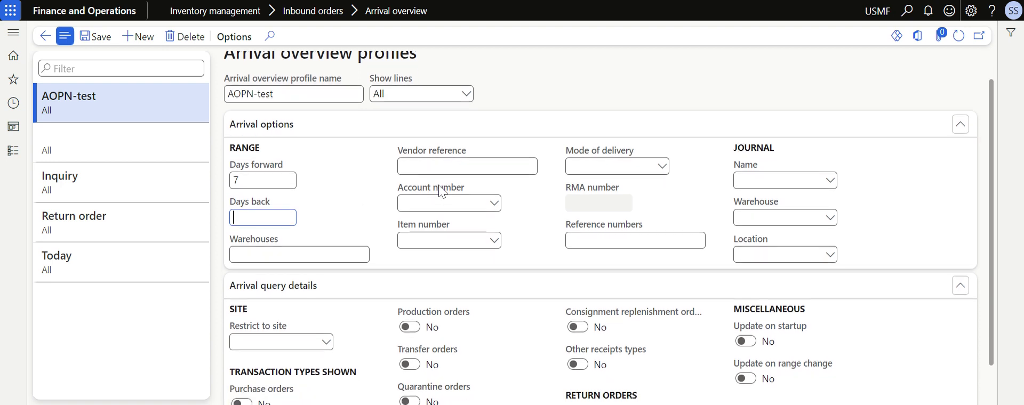
click(494, 203)
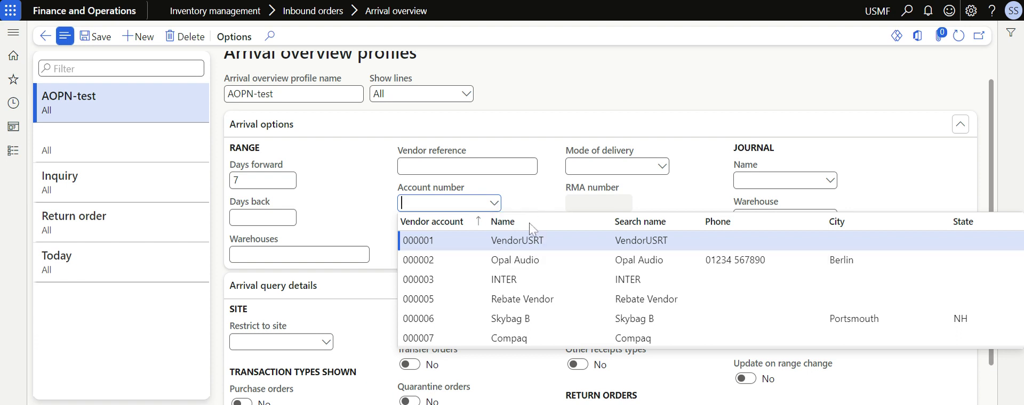
click(551, 201)
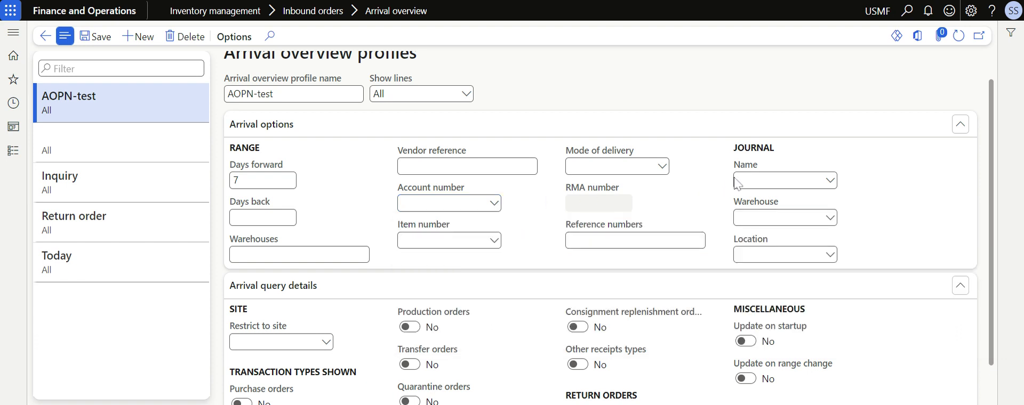
click(829, 181)
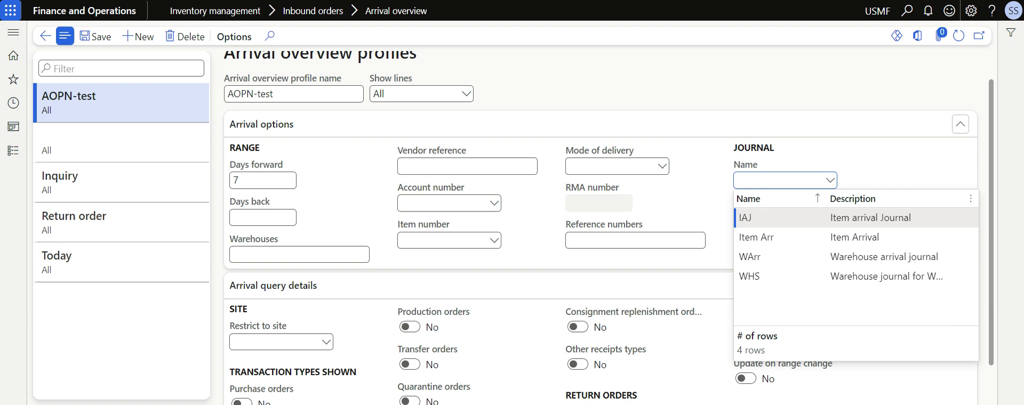
click(746, 218)
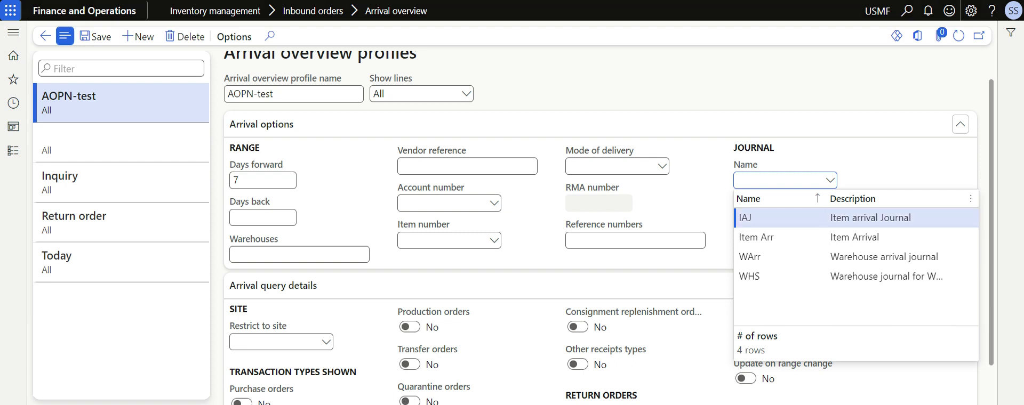
scroll(386, 230, down, 1)
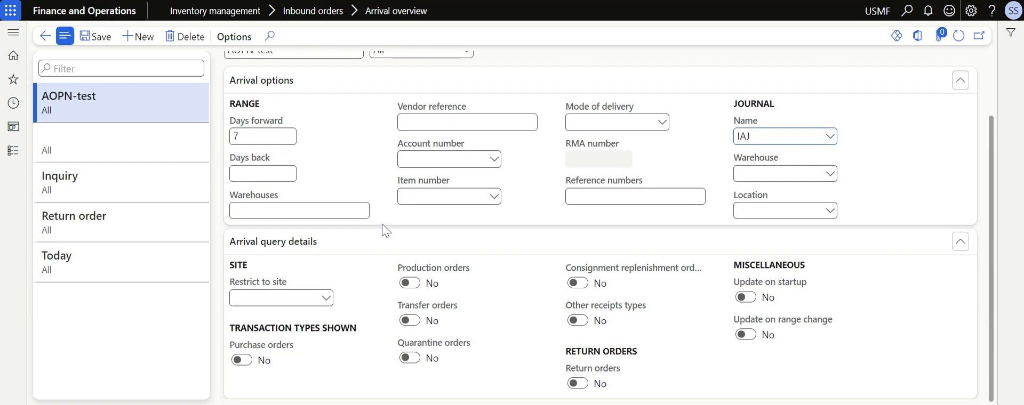
click(325, 298)
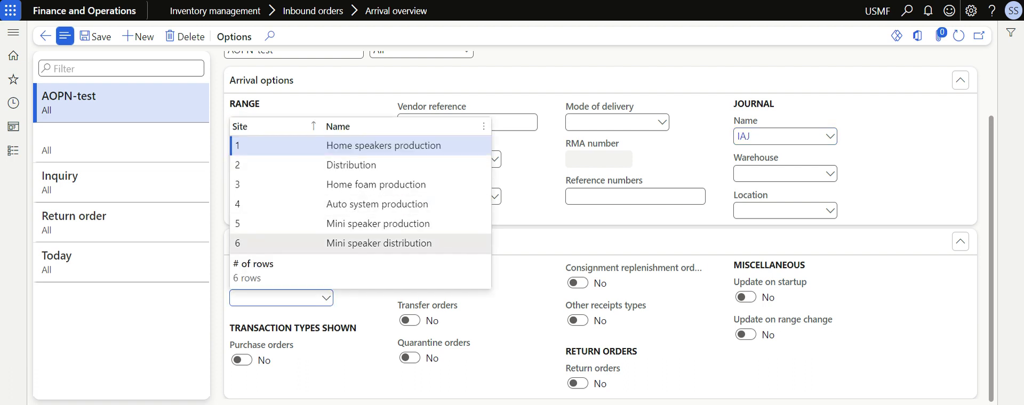
click(360, 316)
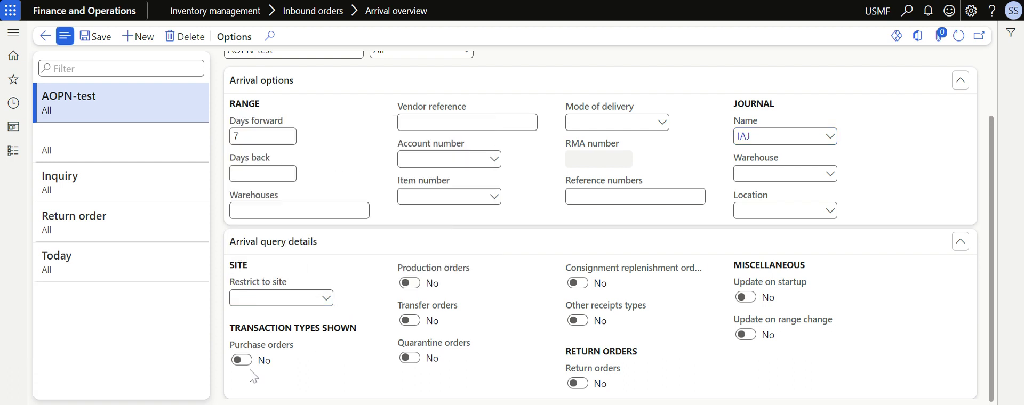
scroll(311, 341, up, 2)
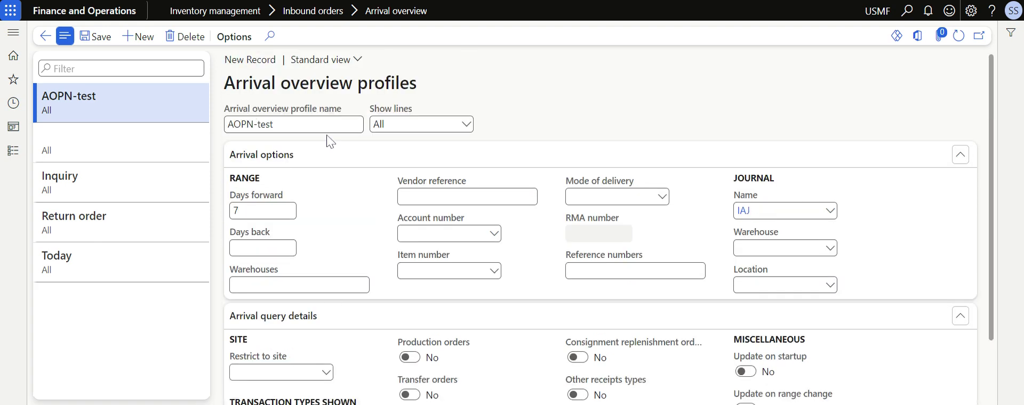
click(288, 124)
scroll(386, 218, down, 2)
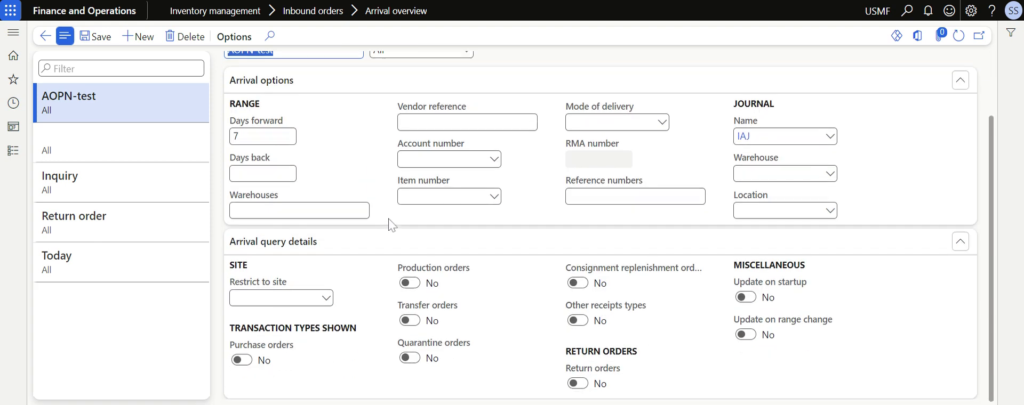
Step: Include purchase, production, transfer and quarantine orders in the transaction types shown by AOPN-test, and save the profile
click(241, 360)
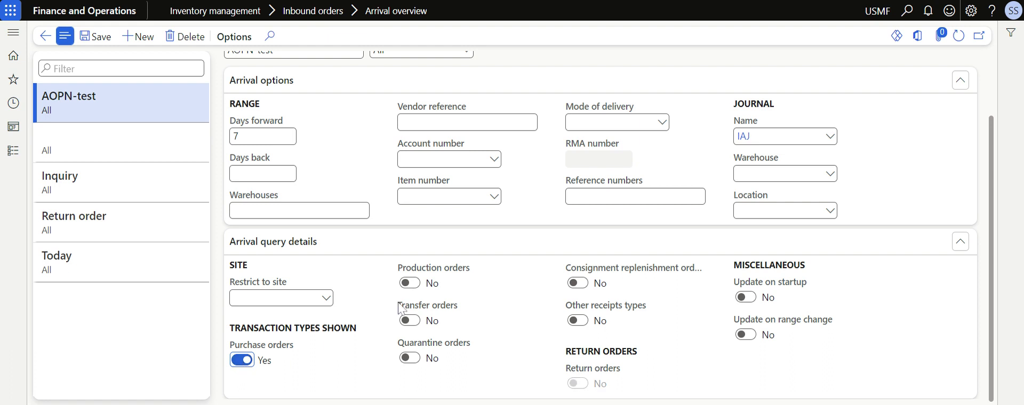
click(409, 285)
click(409, 321)
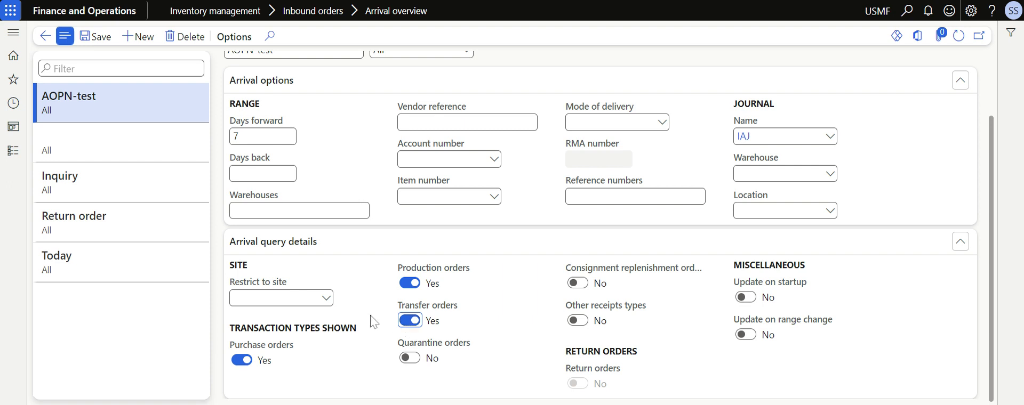
scroll(374, 326, up, 1)
scroll(375, 326, down, 1)
click(410, 358)
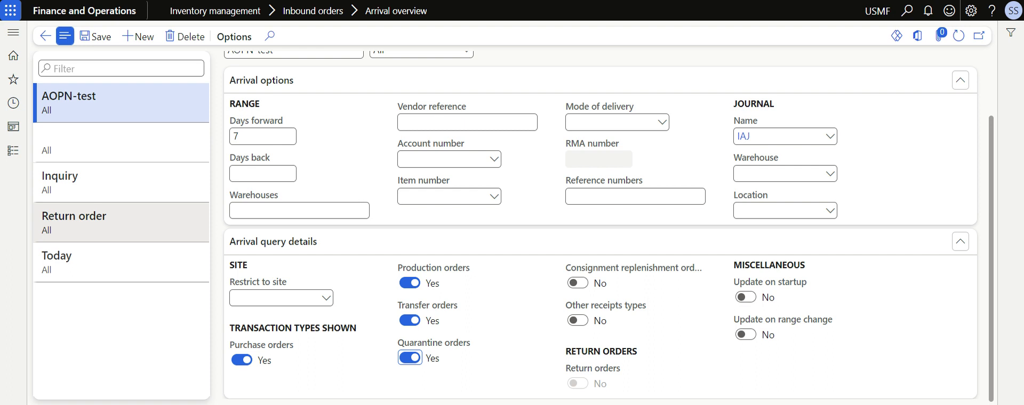
click(99, 38)
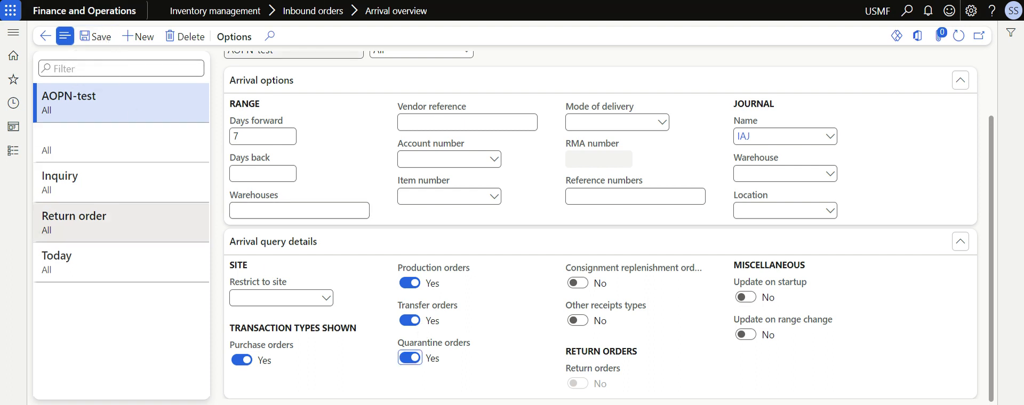
Step: Check the settings of the existing Return order profile, save, and return to the arrival overview
click(75, 222)
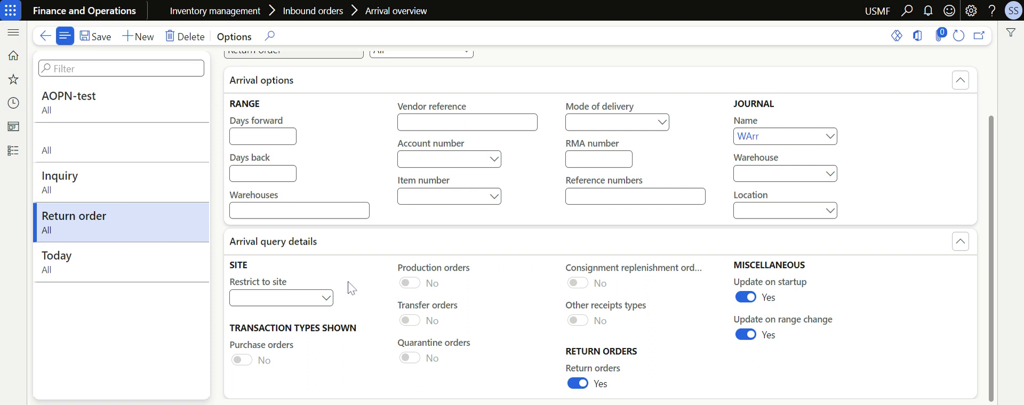
scroll(349, 288, up, 2)
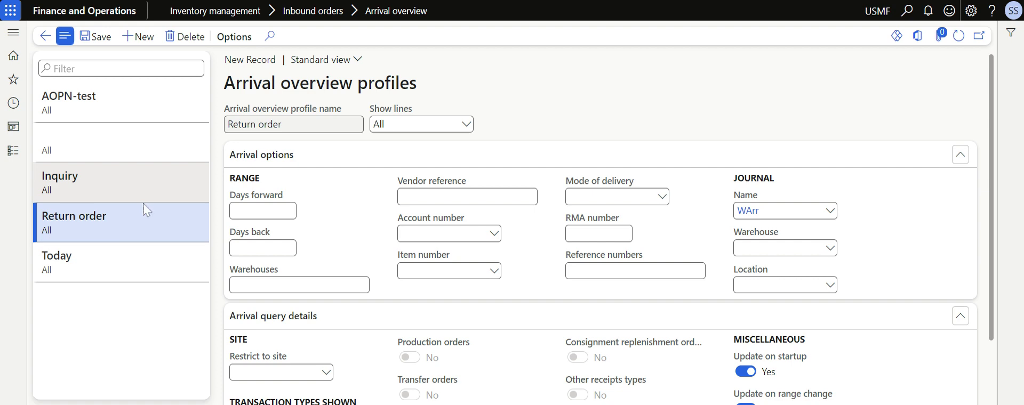
click(86, 36)
click(46, 36)
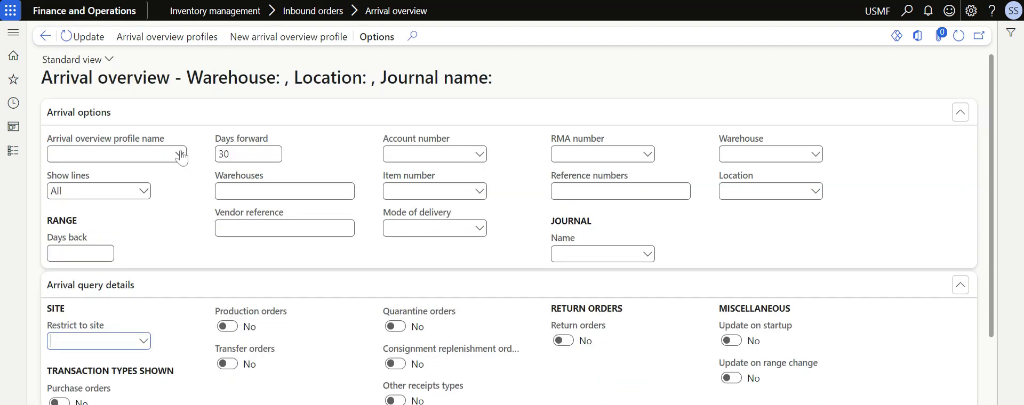
Step: Apply the AOPN-test profile to the arrival overview and review the arrival options and query details it fills in
click(181, 155)
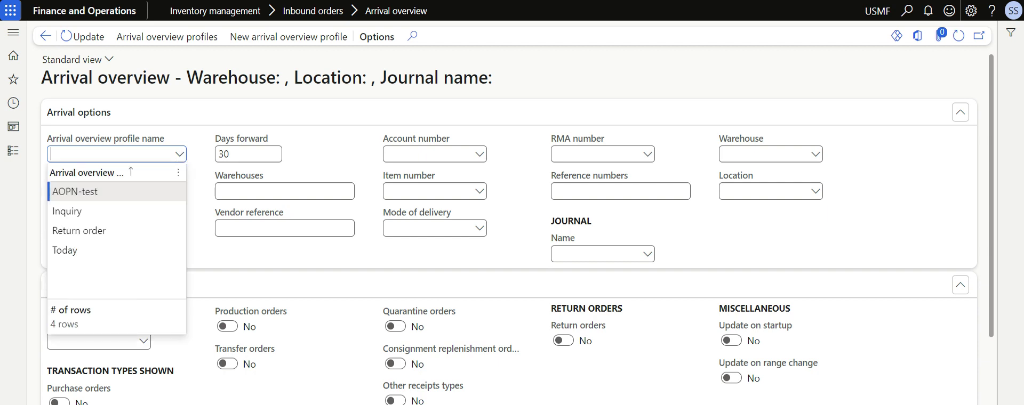
click(176, 192)
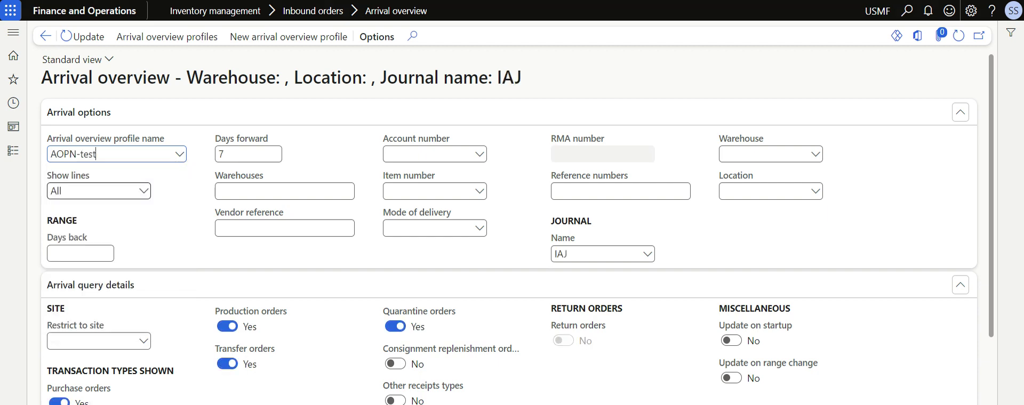
scroll(182, 226, down, 2)
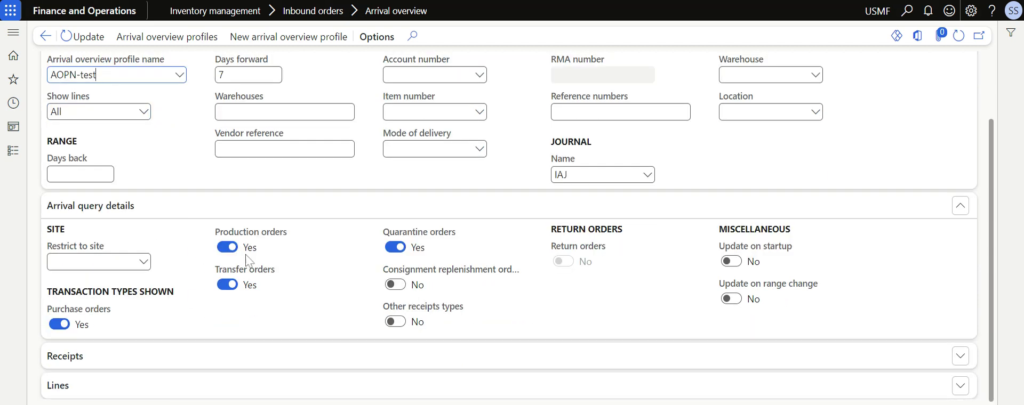
scroll(307, 241, up, 2)
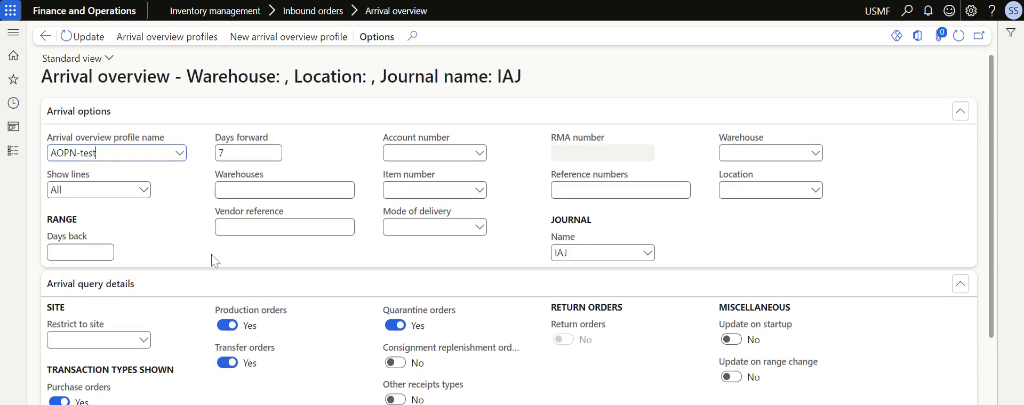
scroll(195, 252, down, 2)
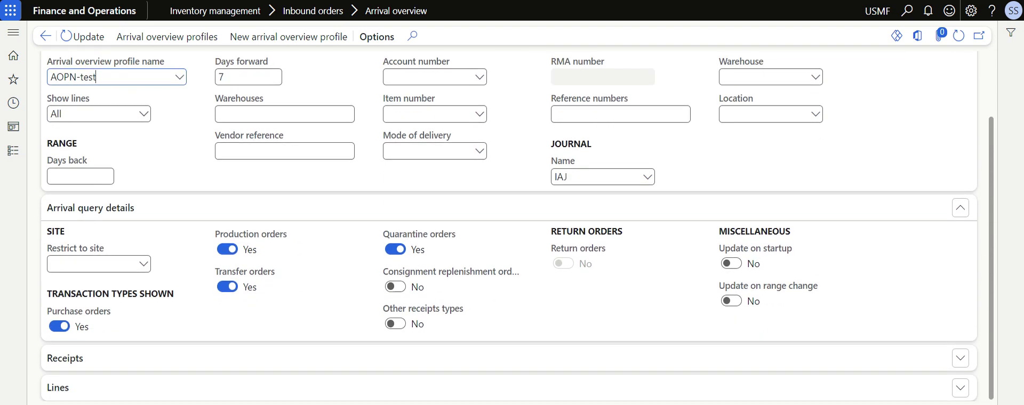
scroll(304, 255, up, 2)
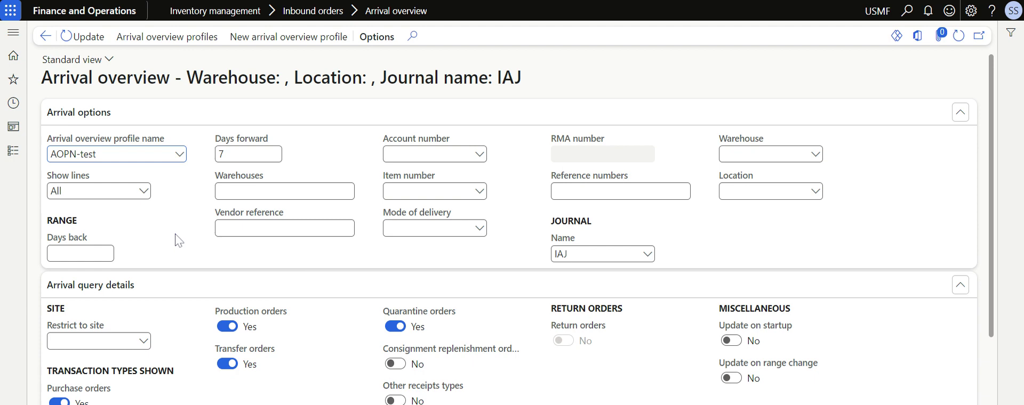
scroll(179, 241, down, 2)
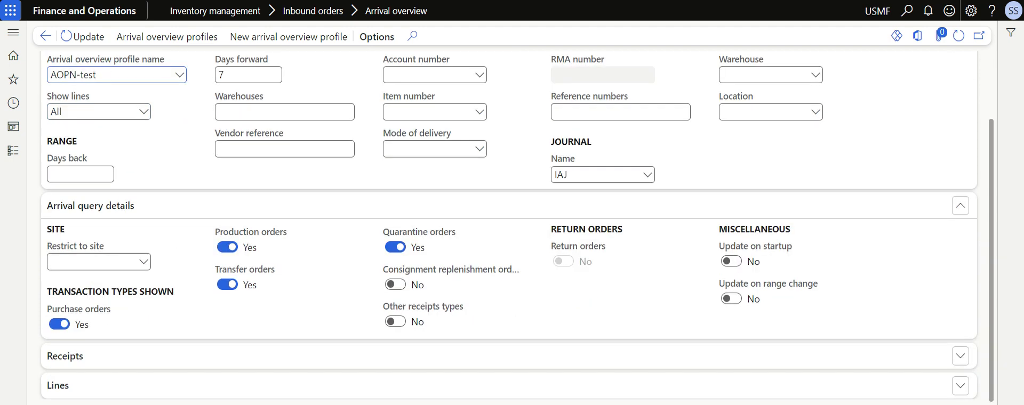
Step: Collapse the arrival query details, expand the receipts section and update the arrival overview
click(176, 207)
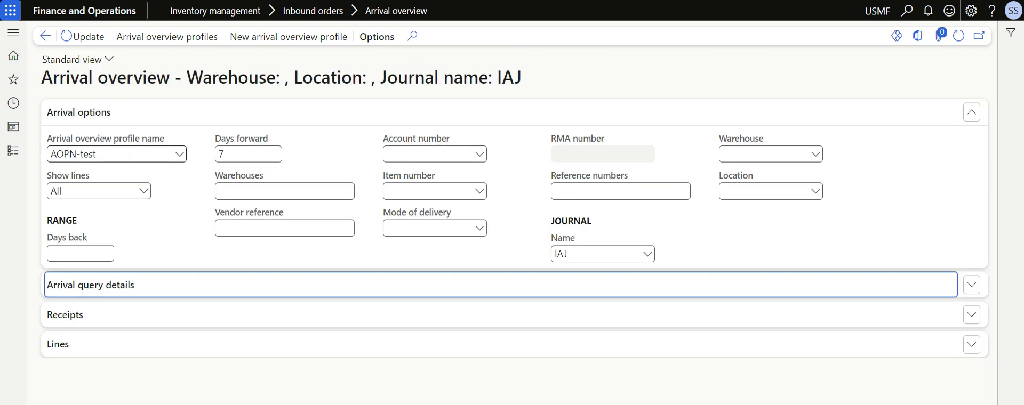
click(144, 317)
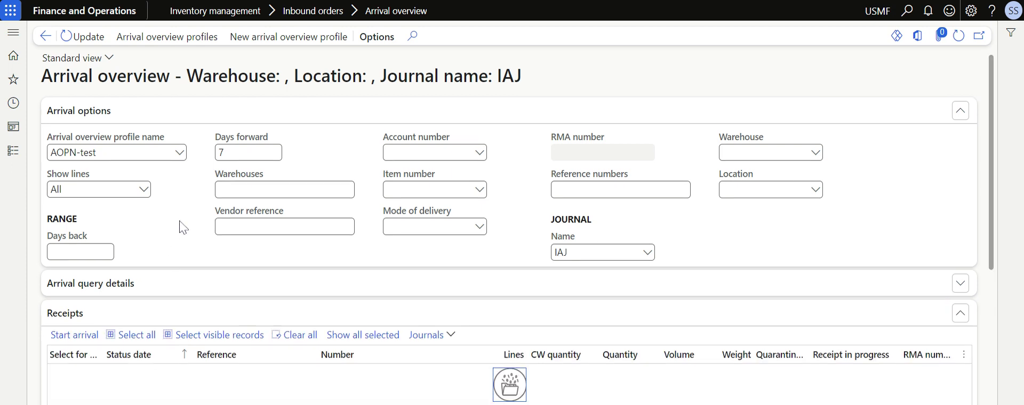
click(76, 42)
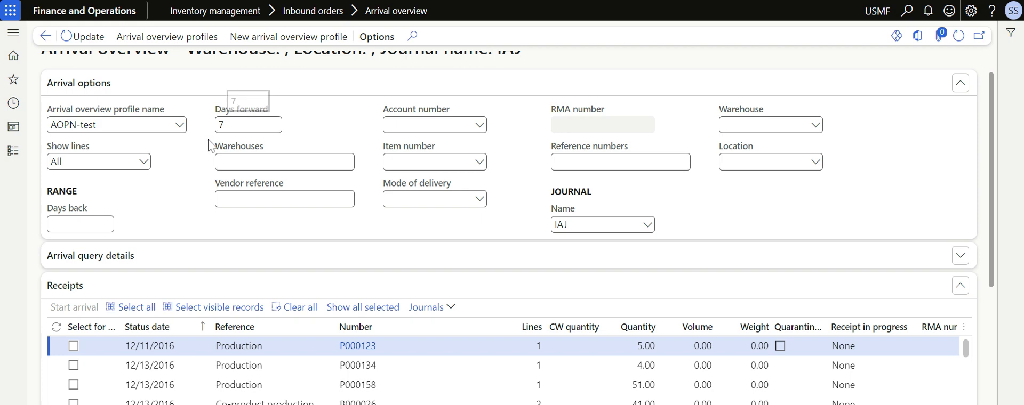
Step: Find the three-line purchase order dated 12/26/2016 among the receipts and show its order lines
scroll(212, 187, down, 3)
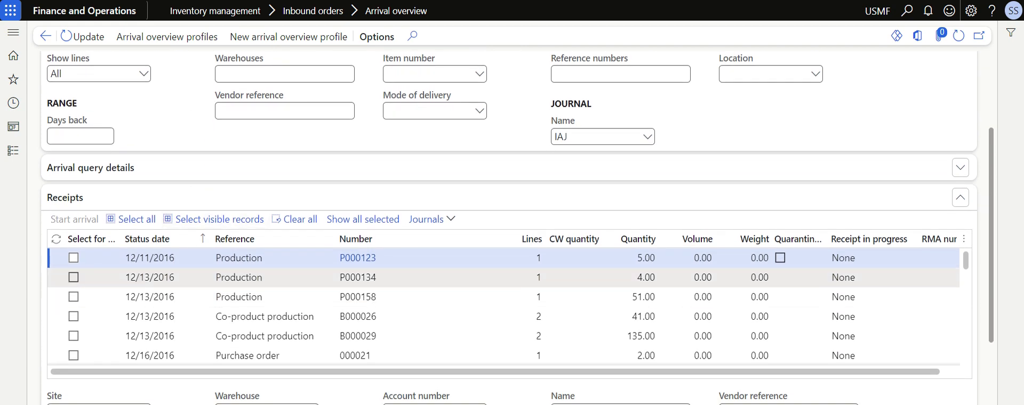
scroll(260, 326, down, 5)
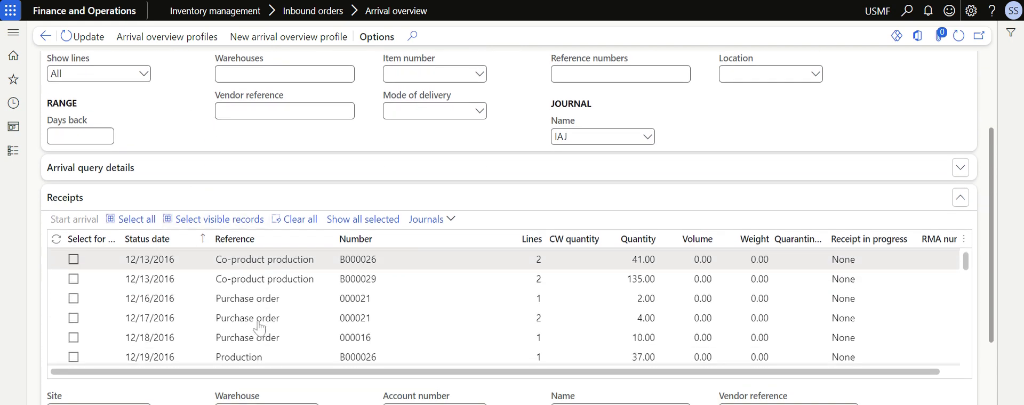
scroll(302, 322, down, 8)
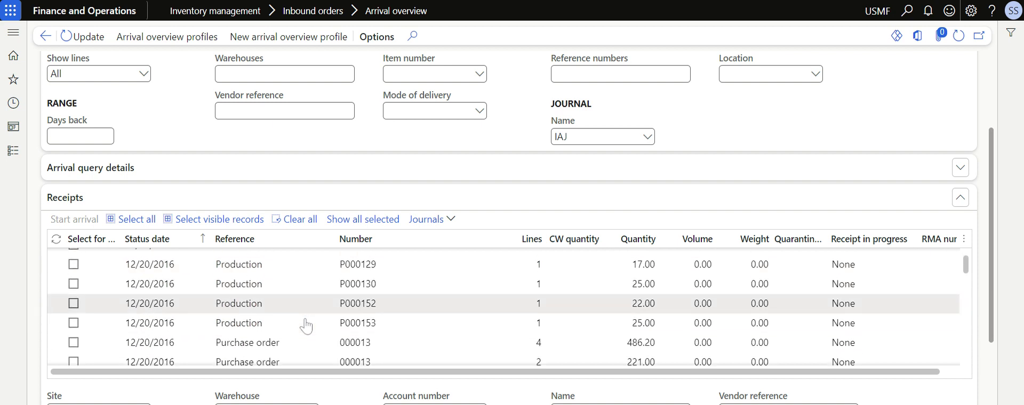
scroll(305, 326, down, 1)
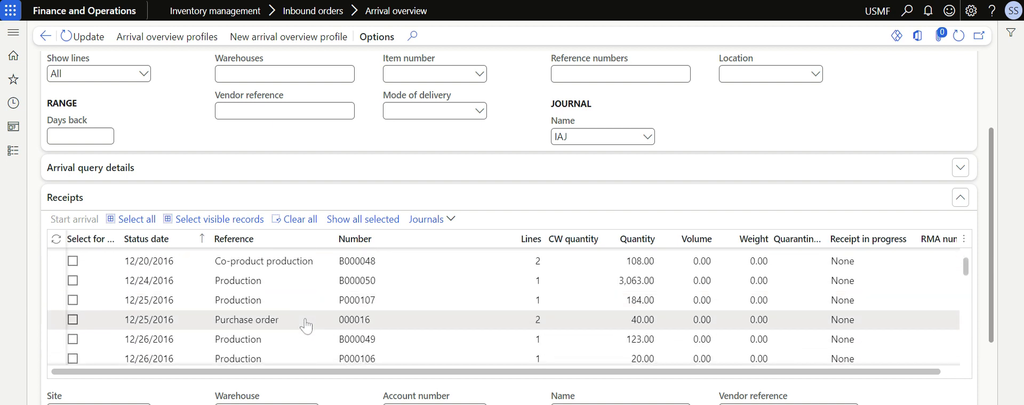
scroll(305, 325, down, 2)
scroll(464, 183, down, 1)
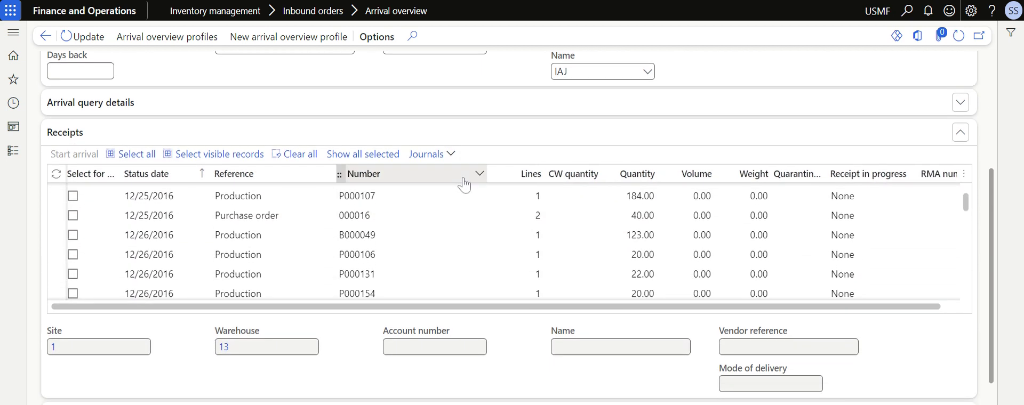
scroll(464, 234, down, 3)
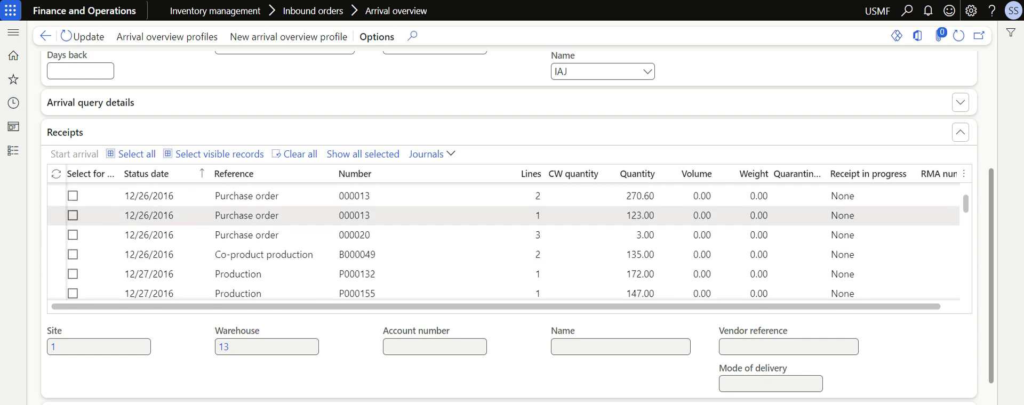
scroll(405, 224, down, 1)
click(405, 226)
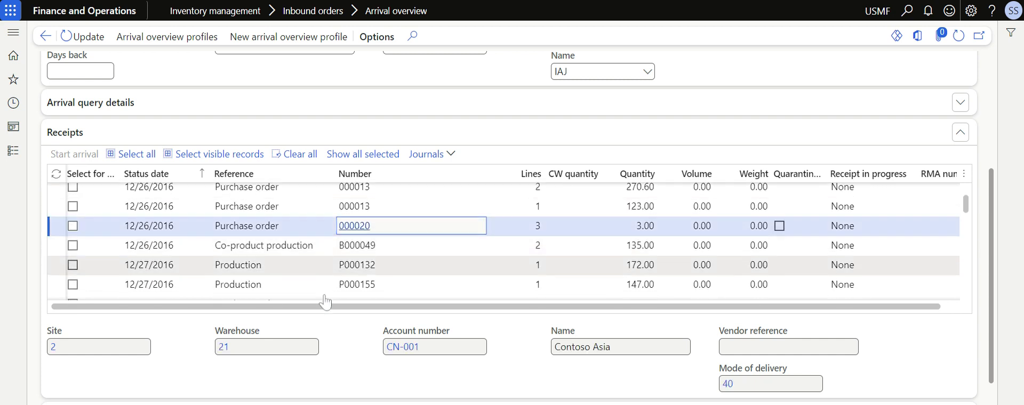
scroll(334, 344, down, 1)
click(286, 390)
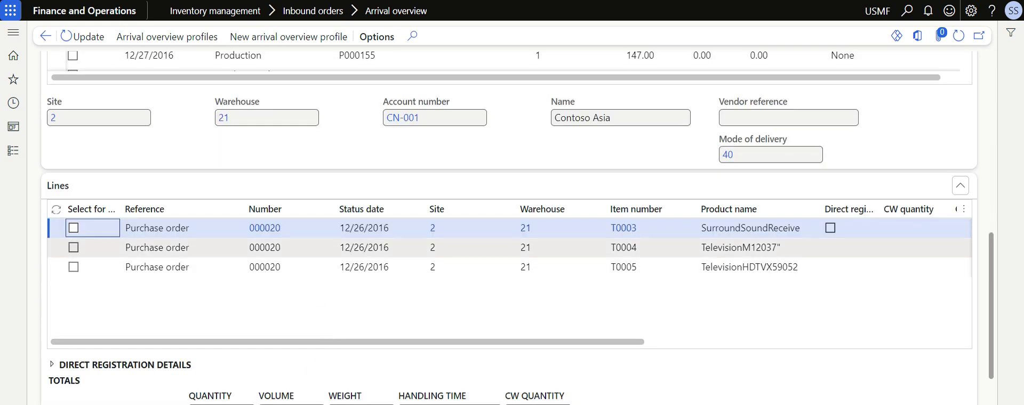
Step: Look through the remaining receipts up to the November 2021 purchase orders and return to the arrival options
scroll(354, 319, up, 1)
scroll(359, 320, up, 5)
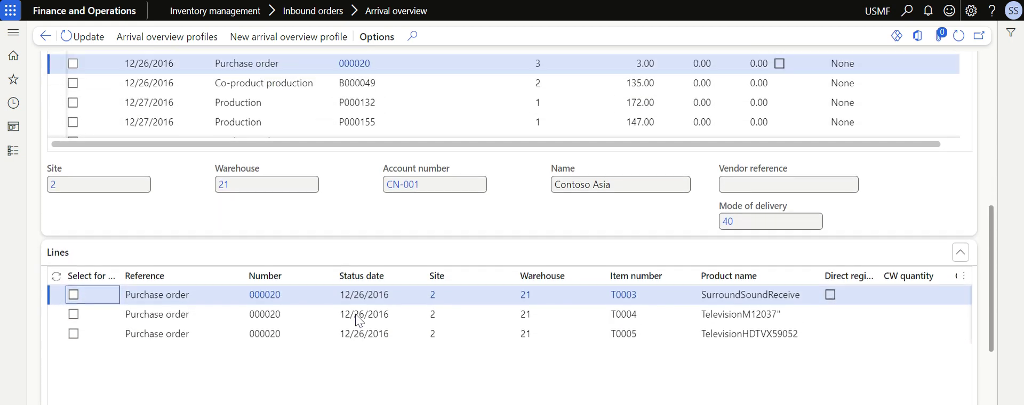
scroll(501, 192, down, 5)
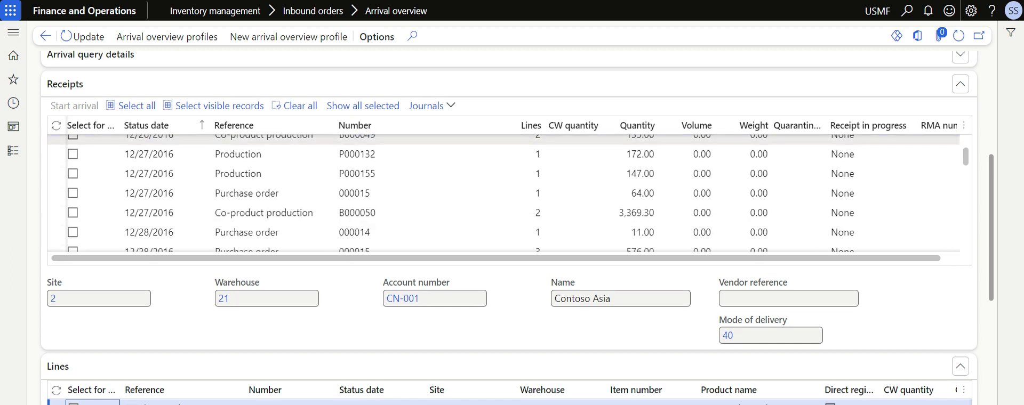
scroll(501, 187, down, 3)
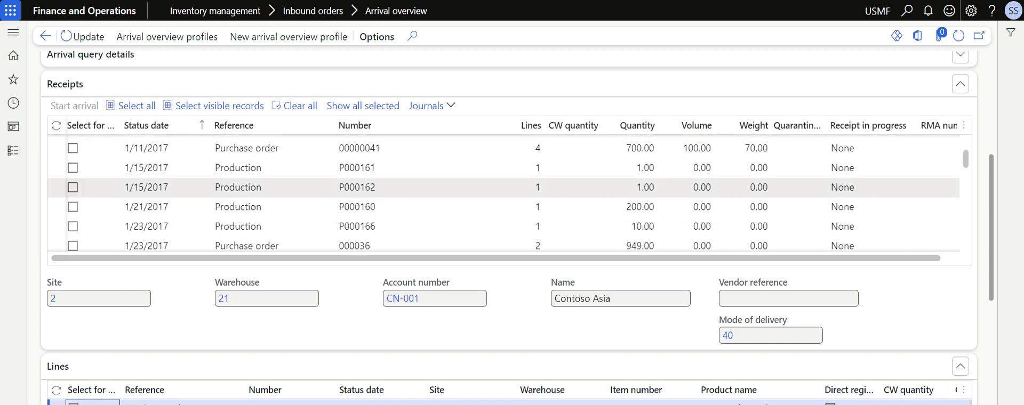
scroll(501, 187, down, 8)
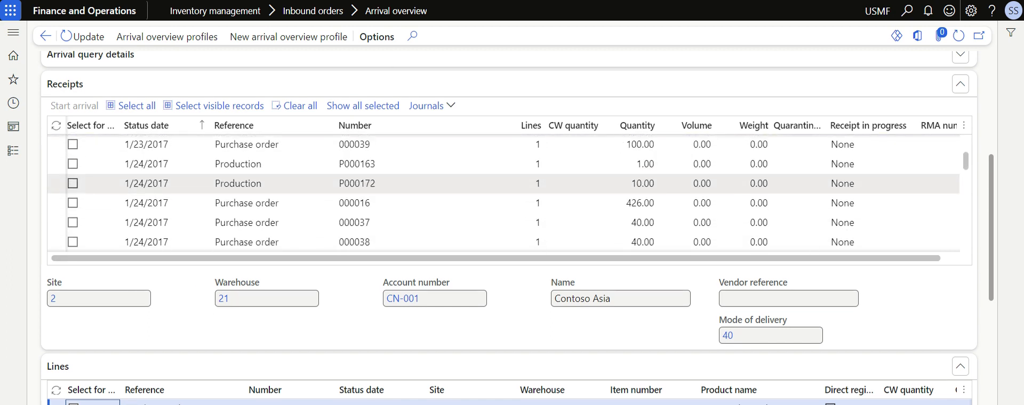
scroll(501, 192, down, 10)
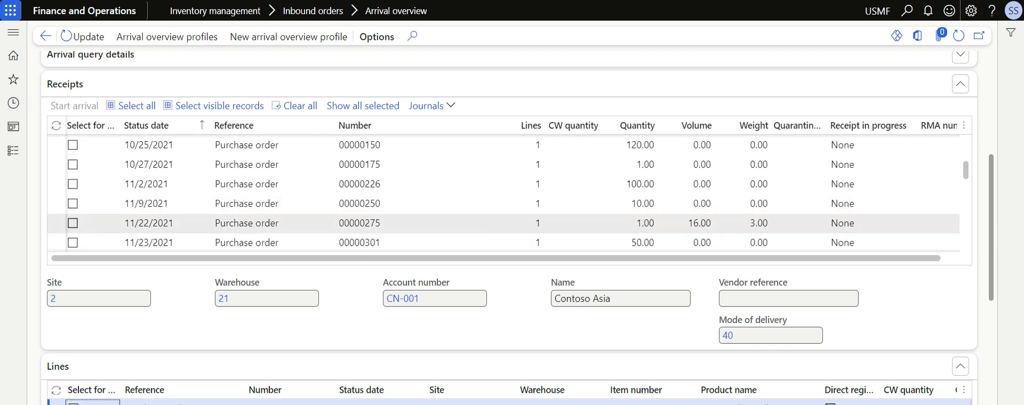
scroll(344, 292, down, 2)
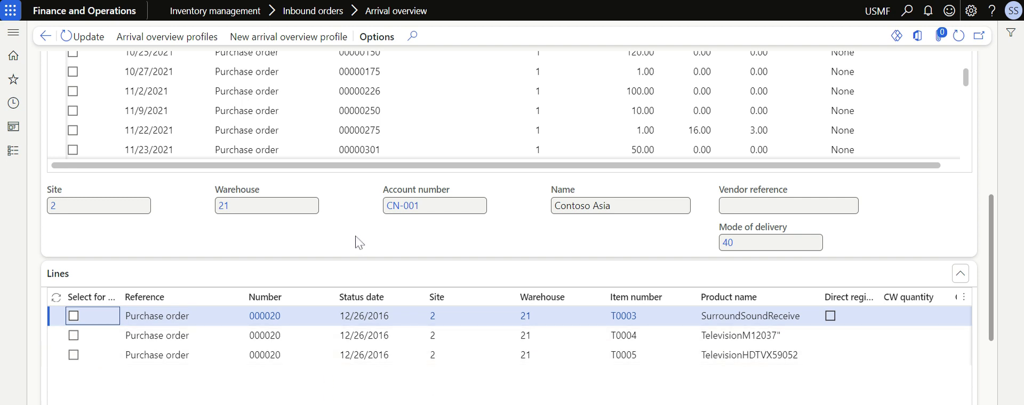
scroll(355, 235, up, 2)
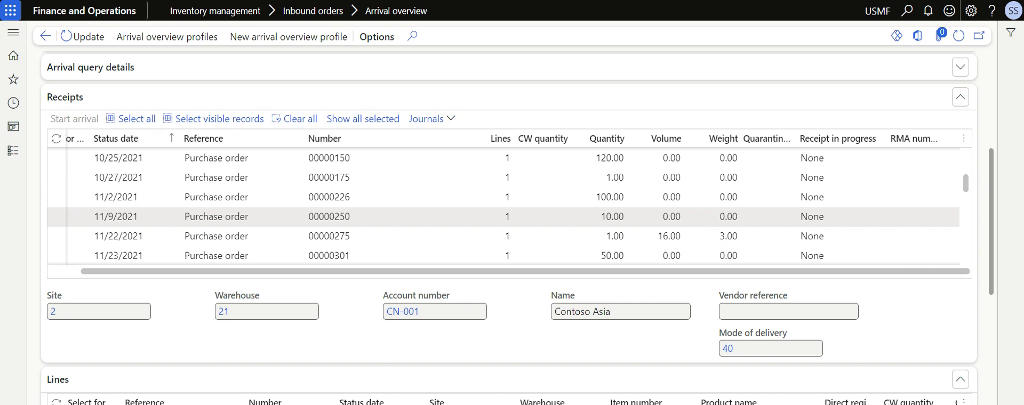
scroll(357, 288, up, 4)
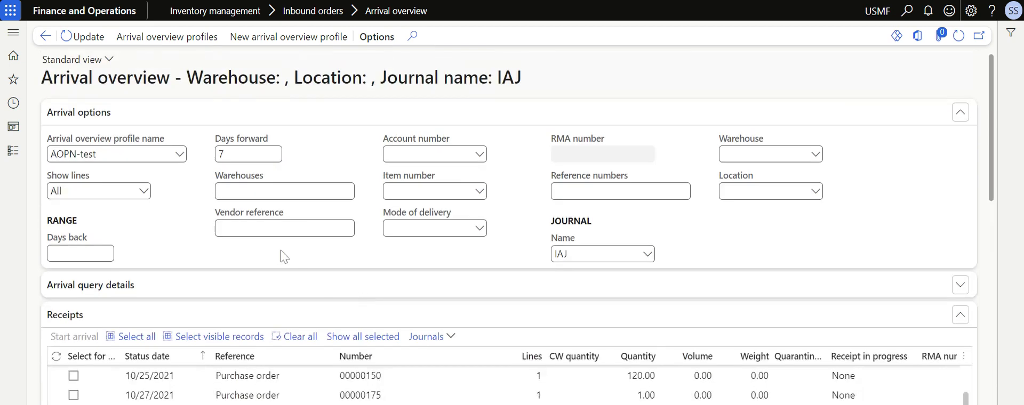
scroll(219, 249, down, 1)
scroll(218, 248, up, 1)
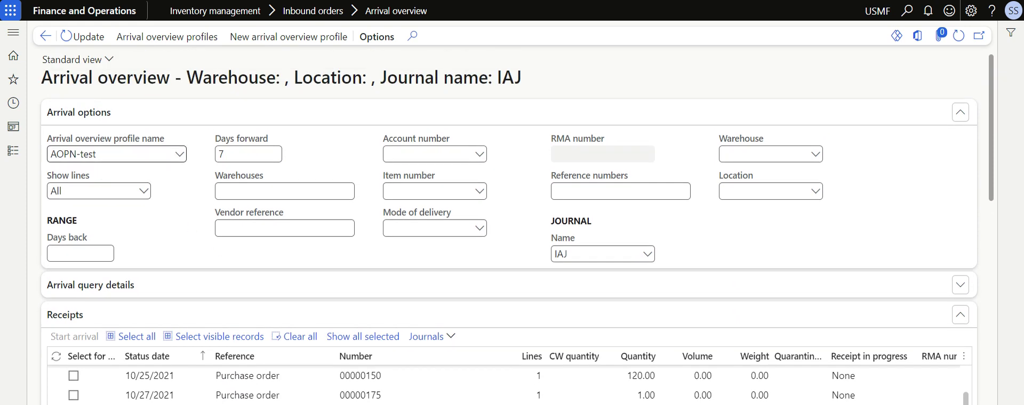
Step: Clear the arrival overview profile name, and set Days forward to 7 and Warehouses to 24
drag(96, 155, 45, 162)
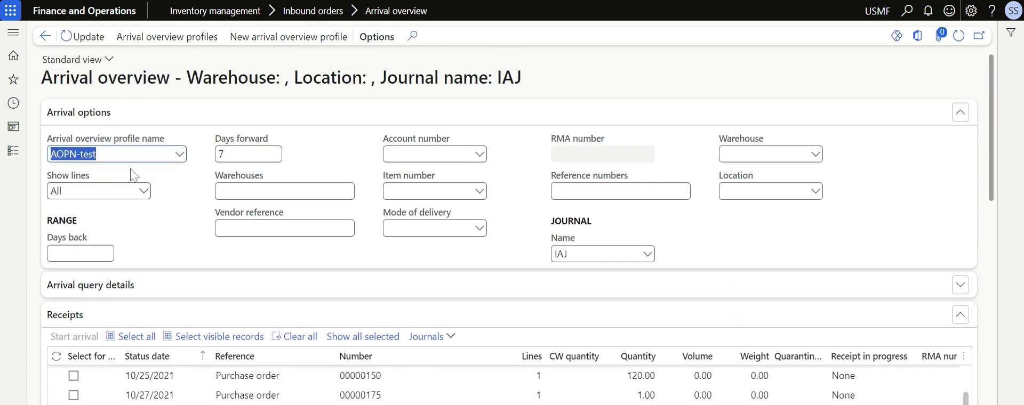
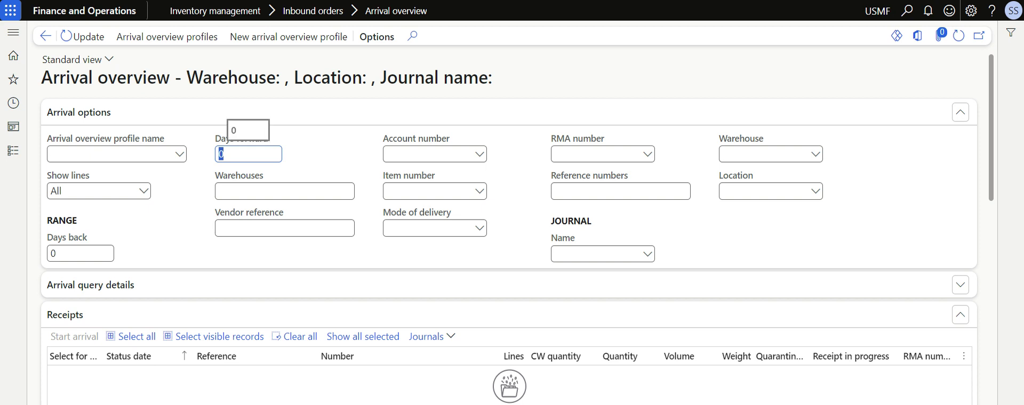
click(284, 191)
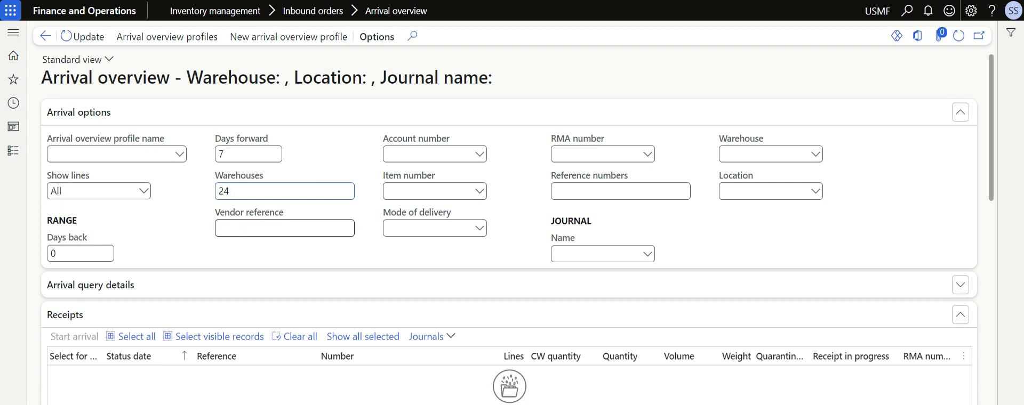
click(234, 233)
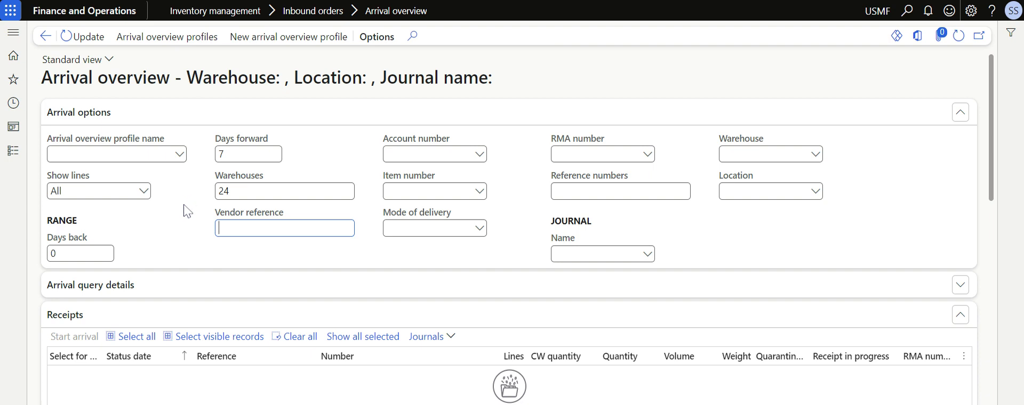
Step: Set Days forward to 30 in the arrival options
scroll(183, 204, down, 5)
scroll(183, 204, up, 5)
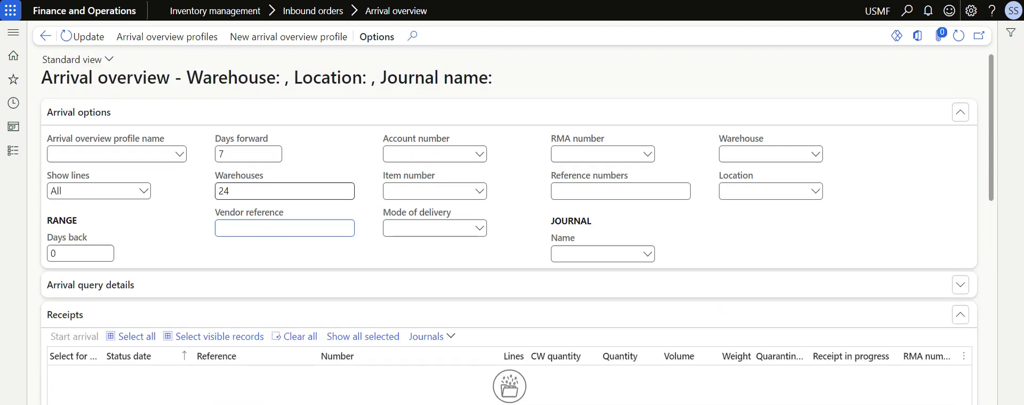
scroll(283, 192, down, 3)
scroll(283, 159, up, 2)
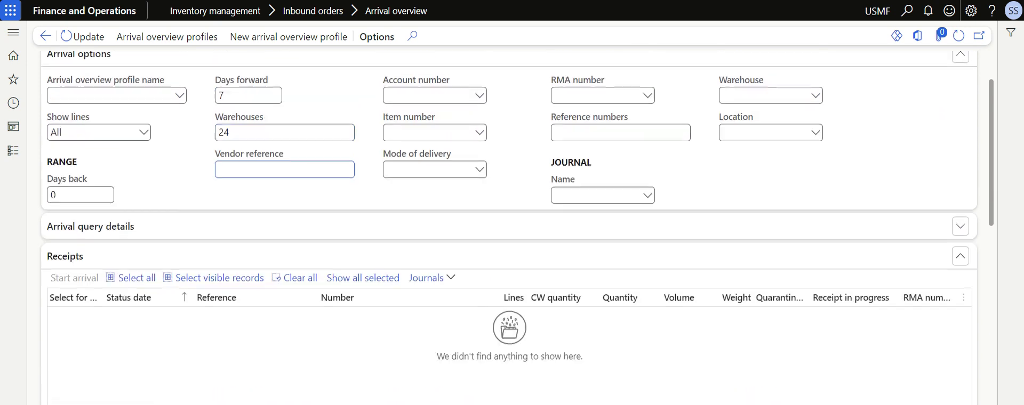
click(220, 100)
key(BackSpace)
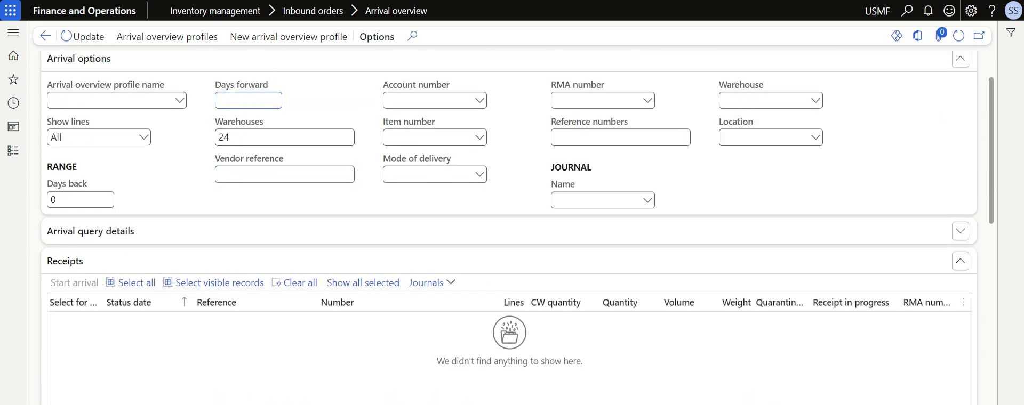
key(Tab)
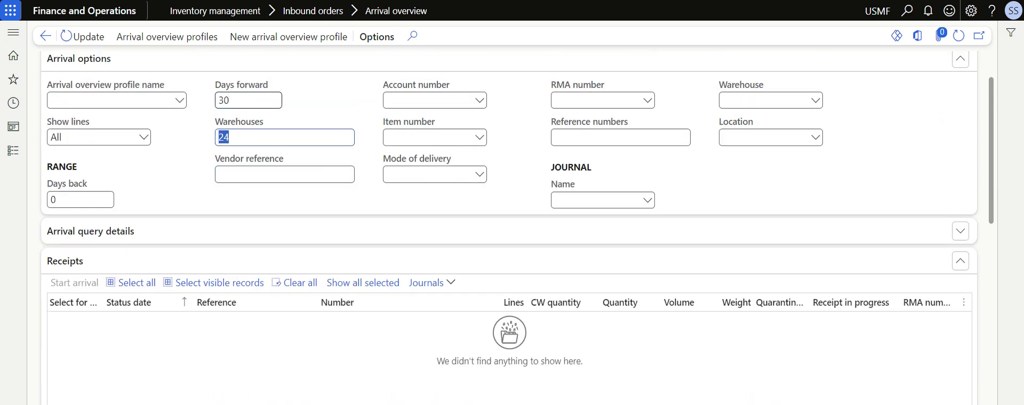
Step: Clear the Days back value in the arrival options and update the arrival overview
click(86, 40)
click(80, 200)
drag(54, 200, 261, 191)
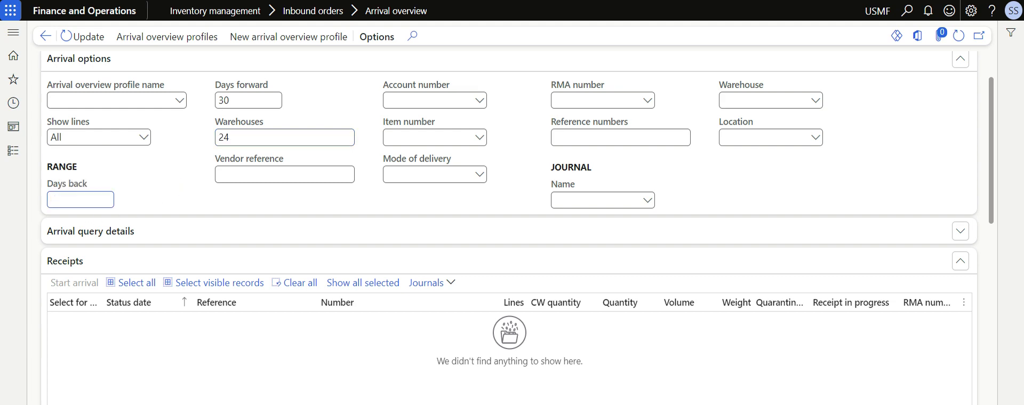
click(653, 206)
click(87, 37)
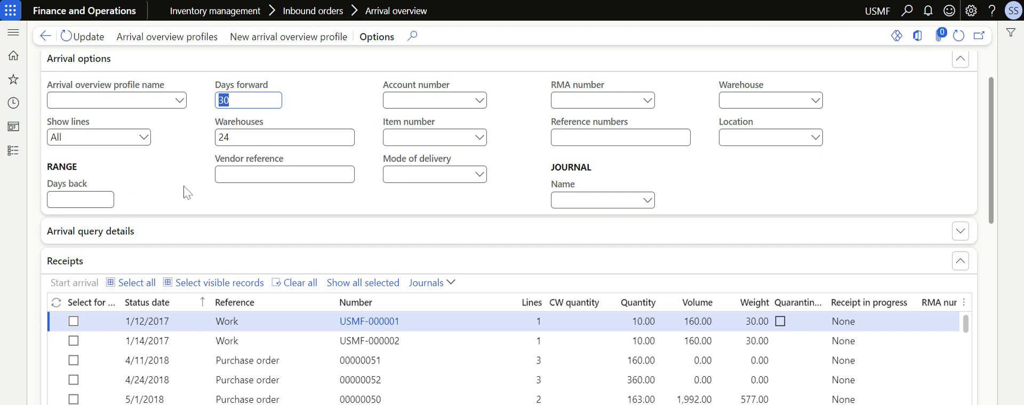
Step: Look through the updated receipts down to the April 2023 entries
scroll(184, 187, down, 1)
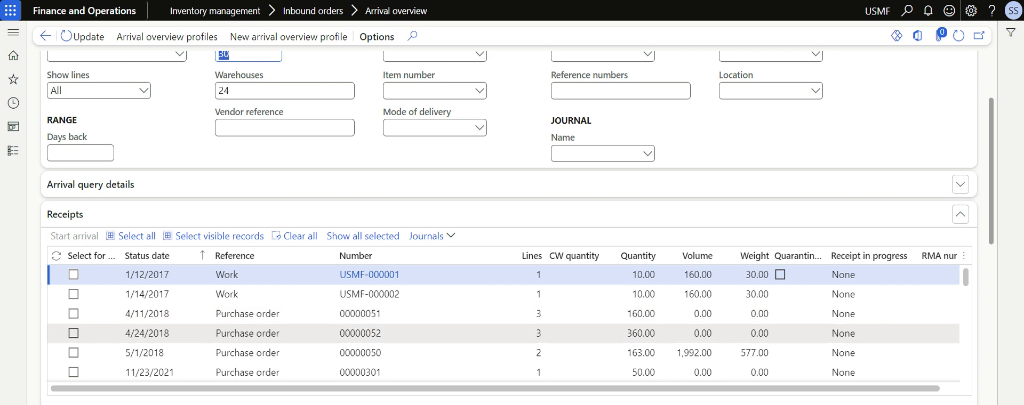
scroll(288, 344, down, 4)
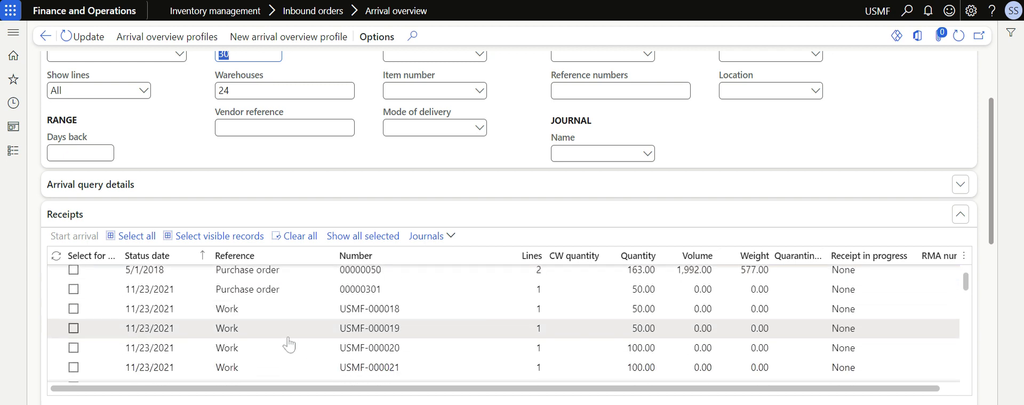
scroll(288, 344, down, 2)
scroll(293, 341, down, 3)
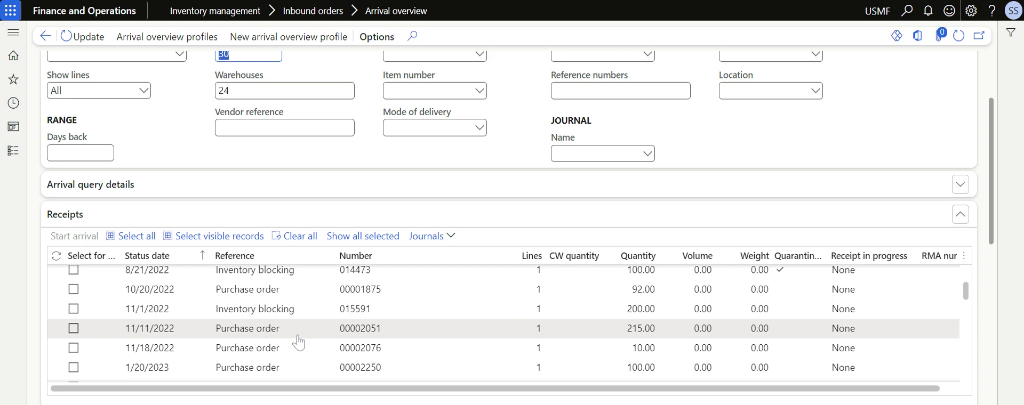
scroll(298, 343, down, 5)
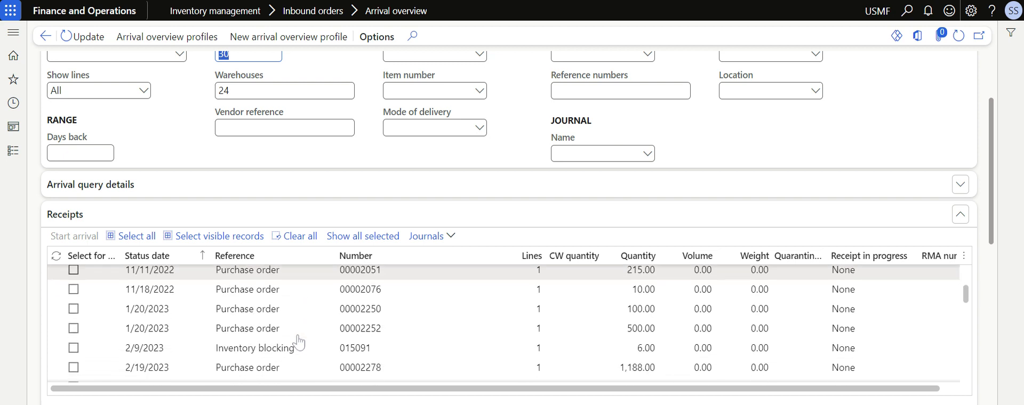
scroll(298, 341, down, 3)
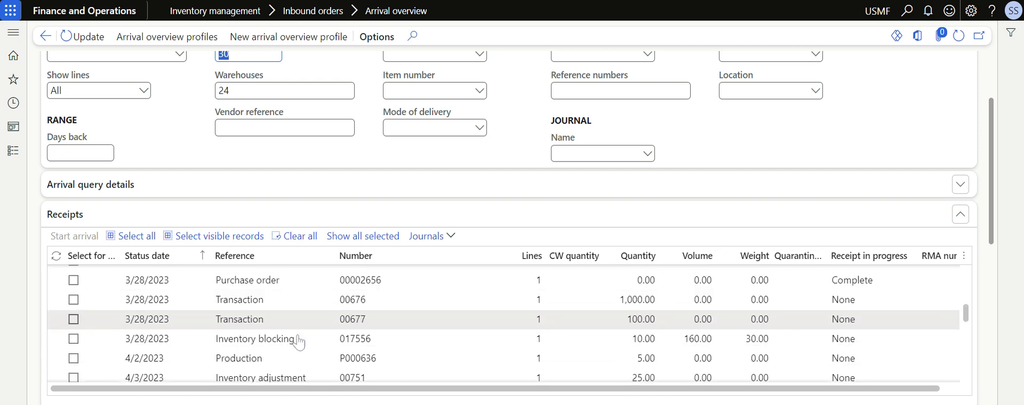
scroll(311, 339, down, 2)
scroll(361, 163, down, 2)
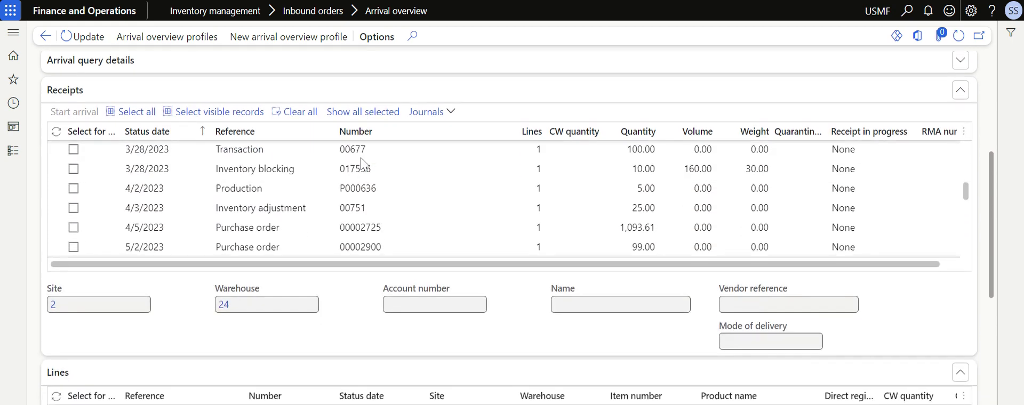
Step: Mark the 4/3/2023 inventory adjustment for arrival and view its line
click(327, 214)
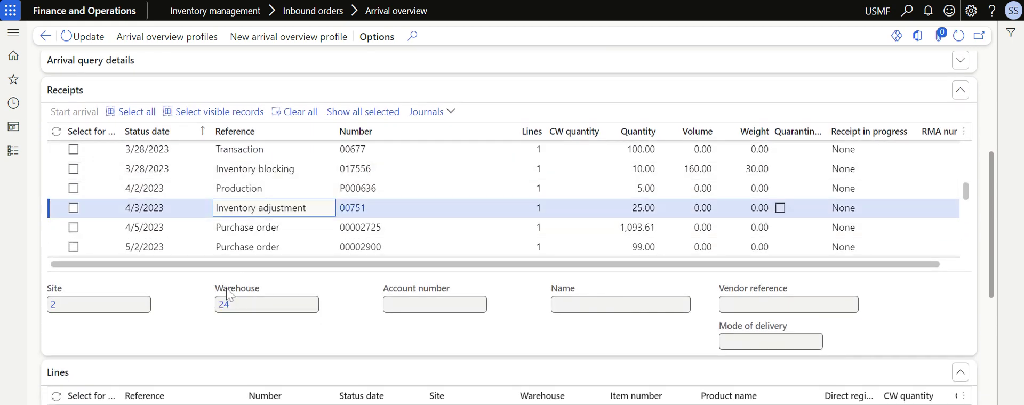
click(74, 209)
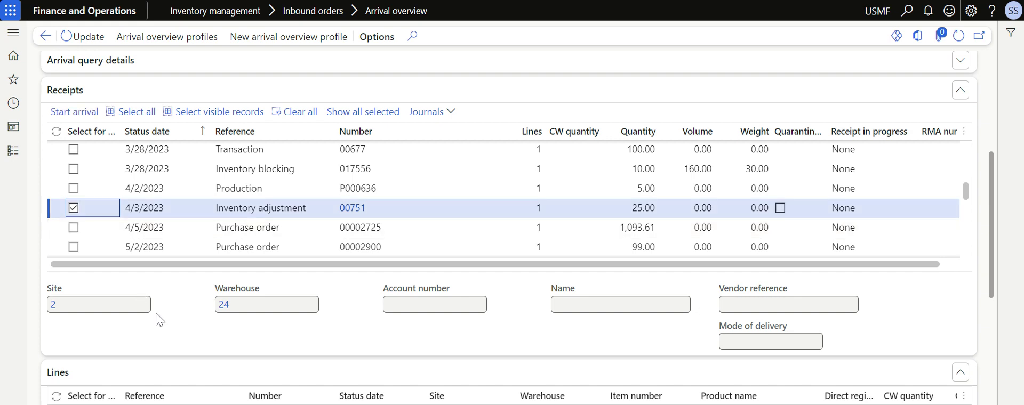
scroll(155, 312, down, 2)
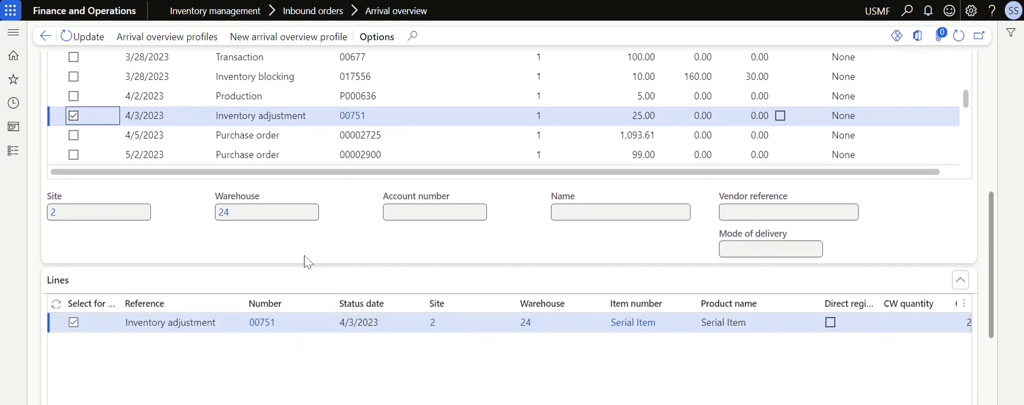
scroll(306, 261, up, 2)
Step: Unmark the 4/3/2023 inventory adjustment, mark the 4/5/2023 purchase order for arrival instead and view its line
click(406, 231)
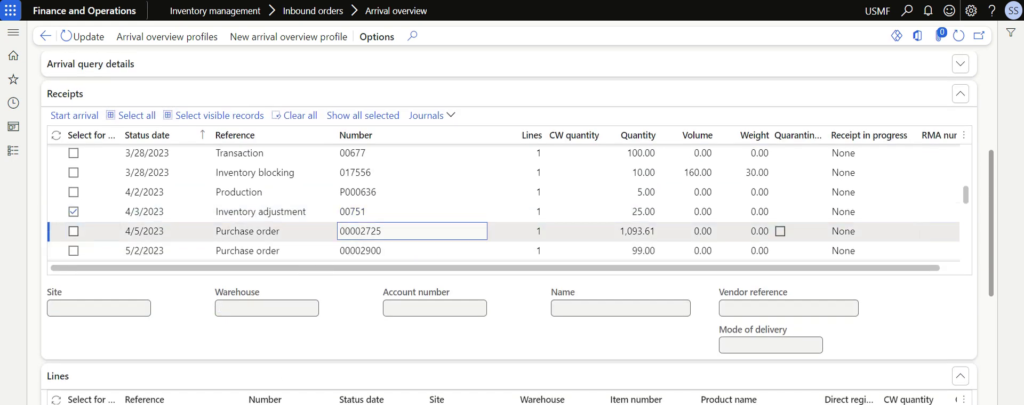
click(73, 211)
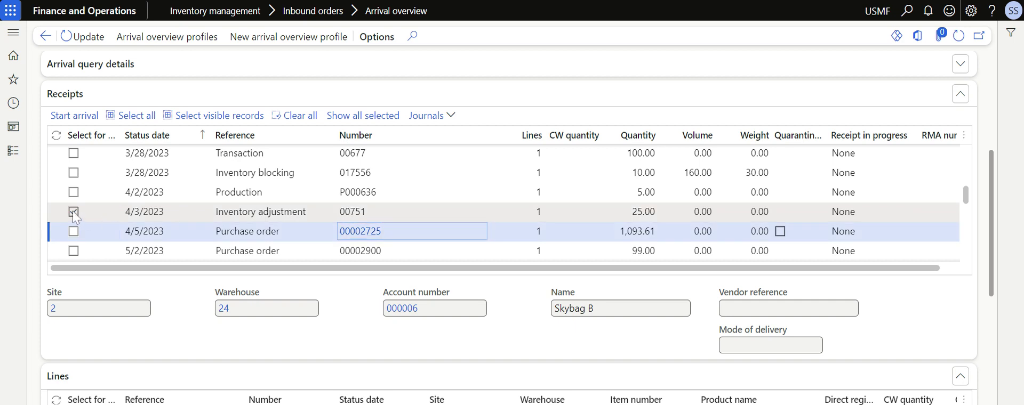
click(73, 231)
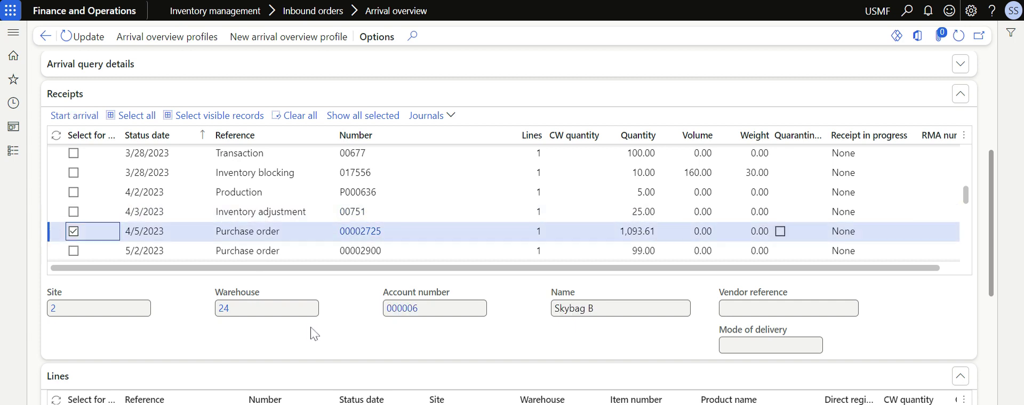
scroll(238, 332, down, 2)
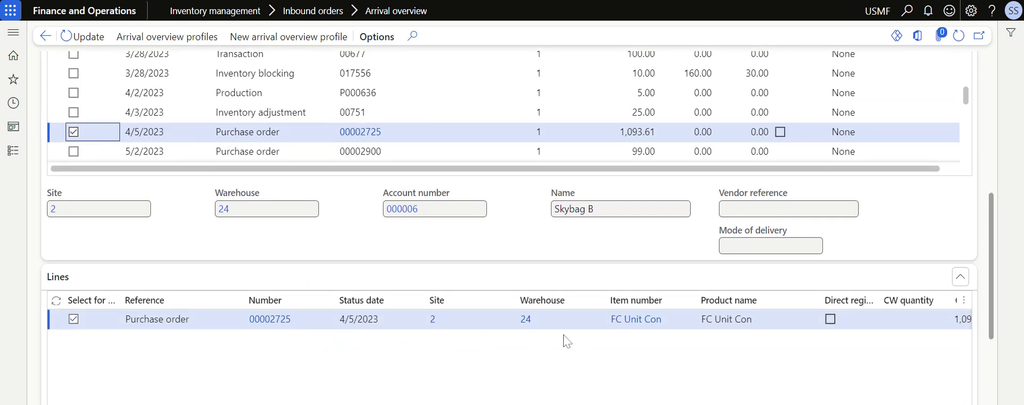
scroll(415, 347, up, 2)
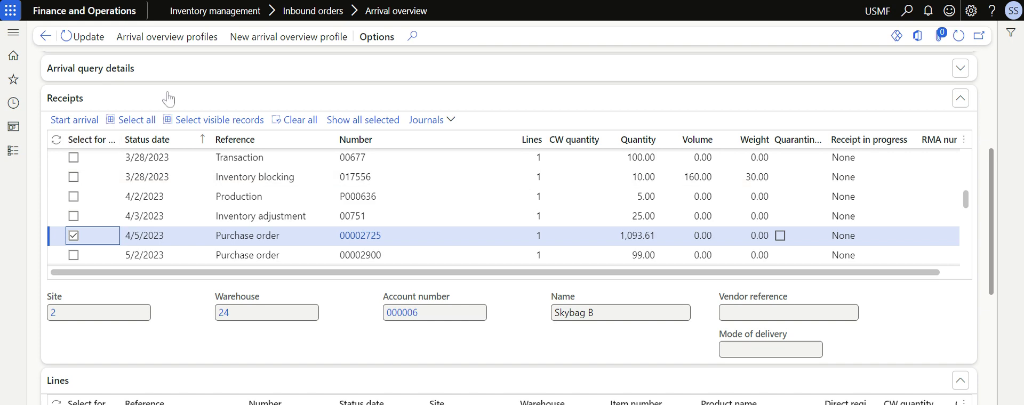
Step: Set the journal name to IAJ in the arrival options and start arrival for the marked purchase order
scroll(163, 96, up, 4)
scroll(320, 213, up, 1)
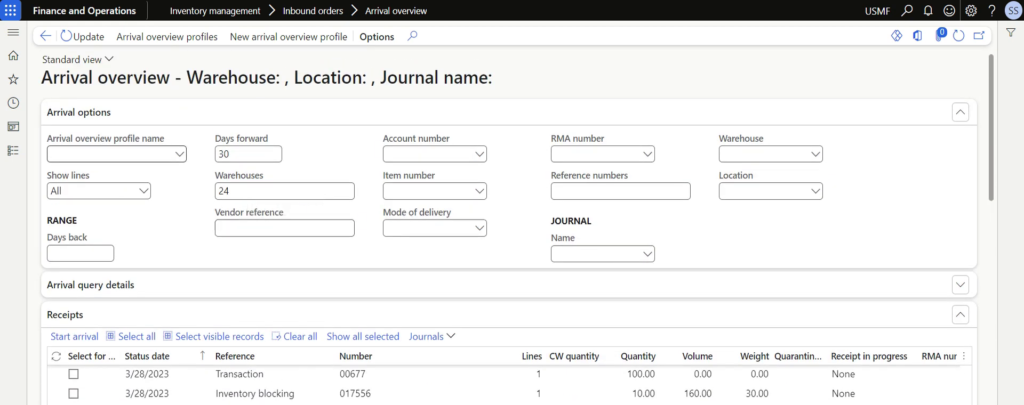
click(648, 255)
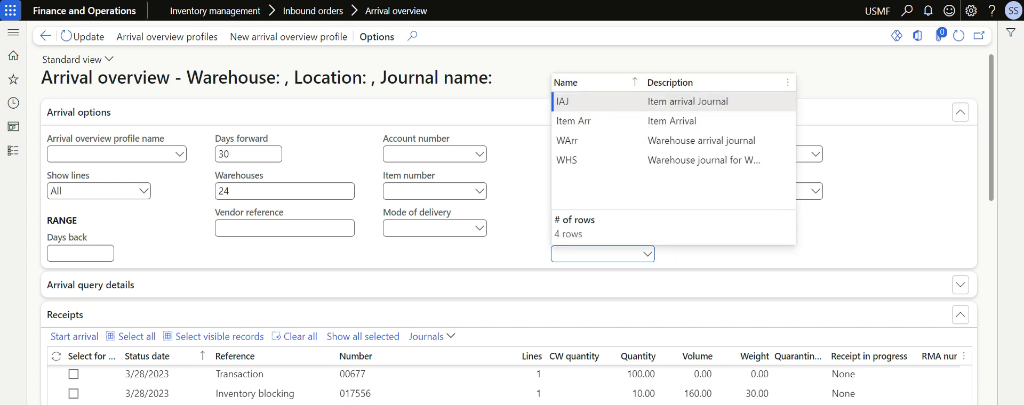
key(Return)
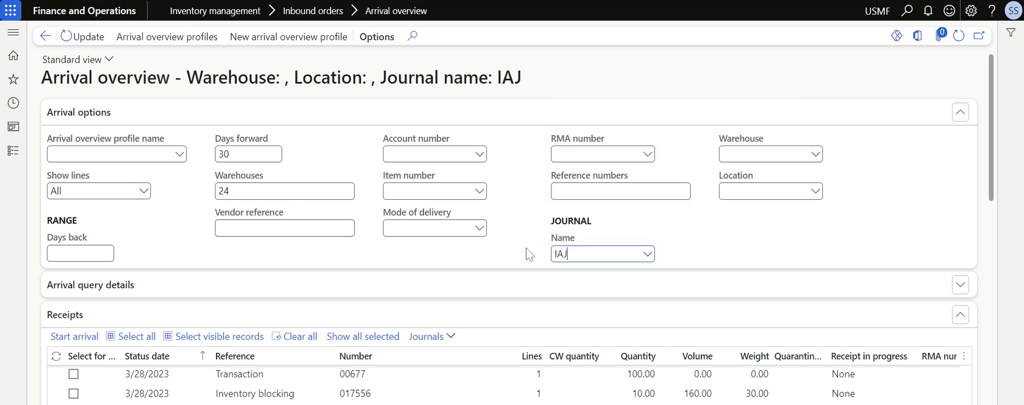
scroll(176, 223, down, 3)
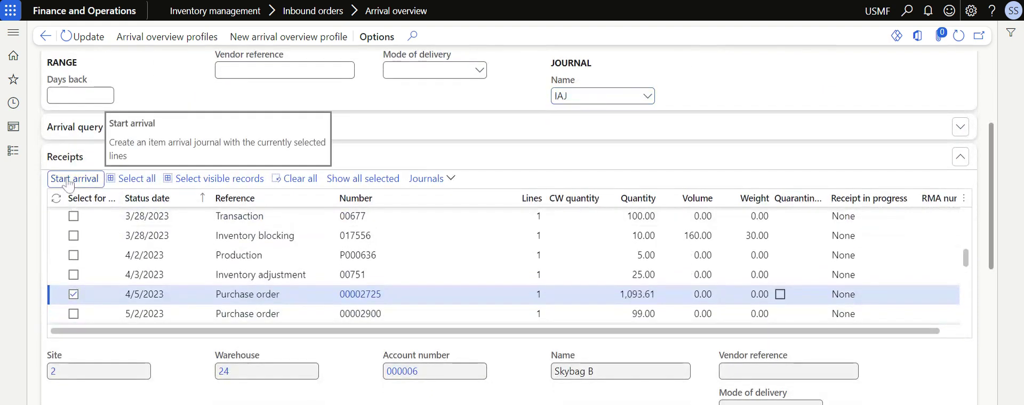
click(67, 181)
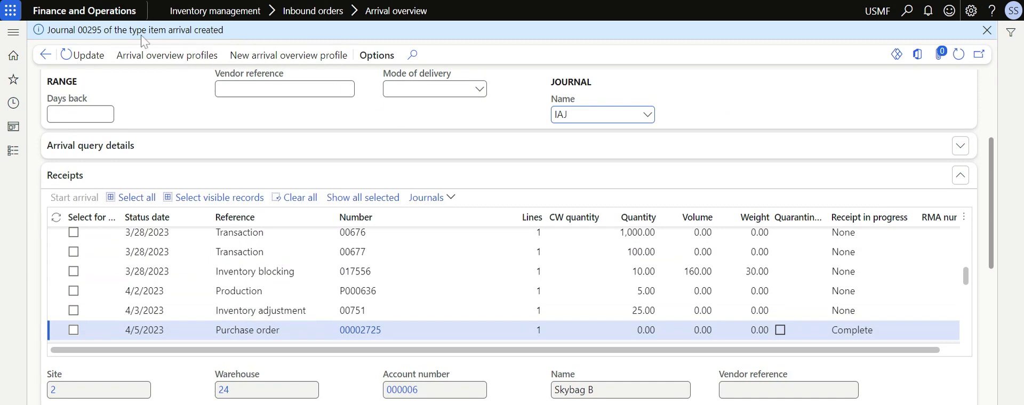
Step: Find journal 00295 among the item arrival journals by filtering on its number, and open its lines
drag(102, 31, 92, 31)
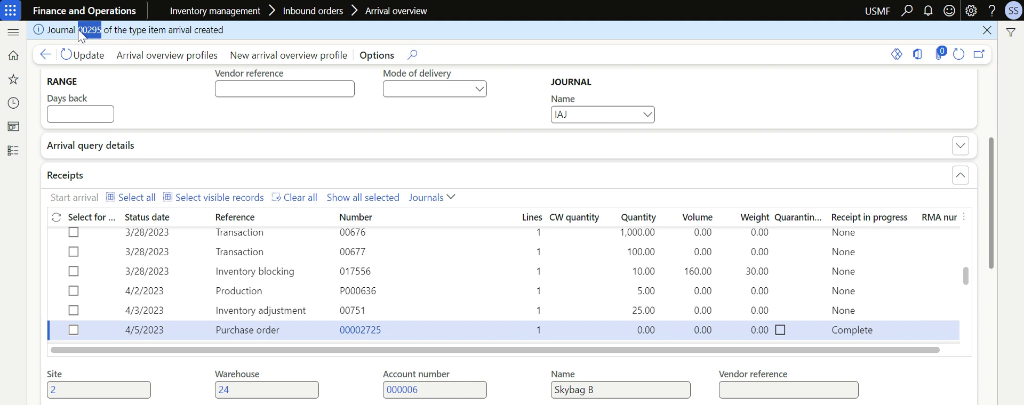
click(14, 150)
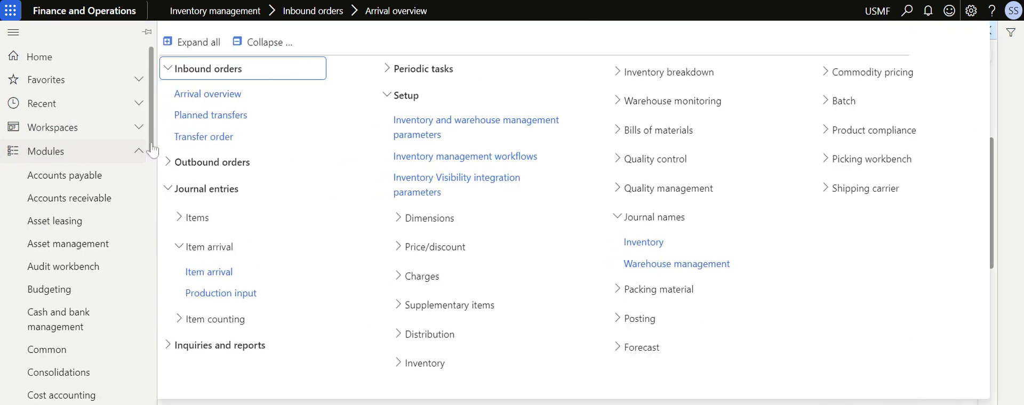
click(224, 275)
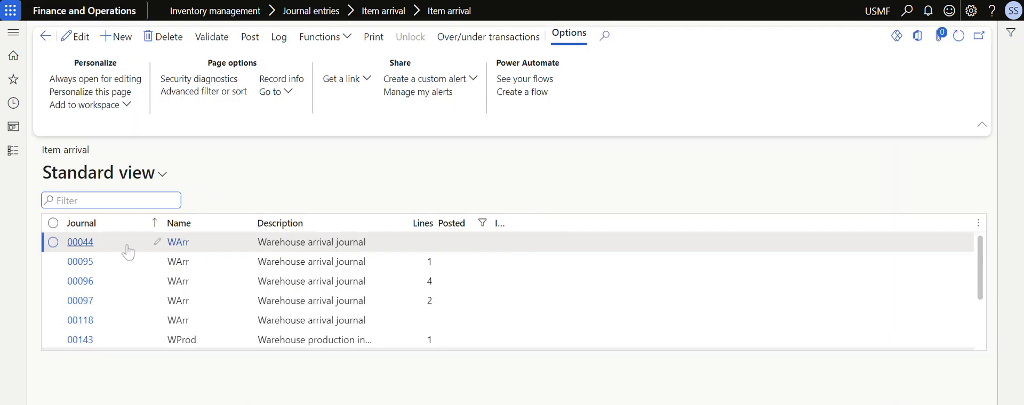
click(157, 223)
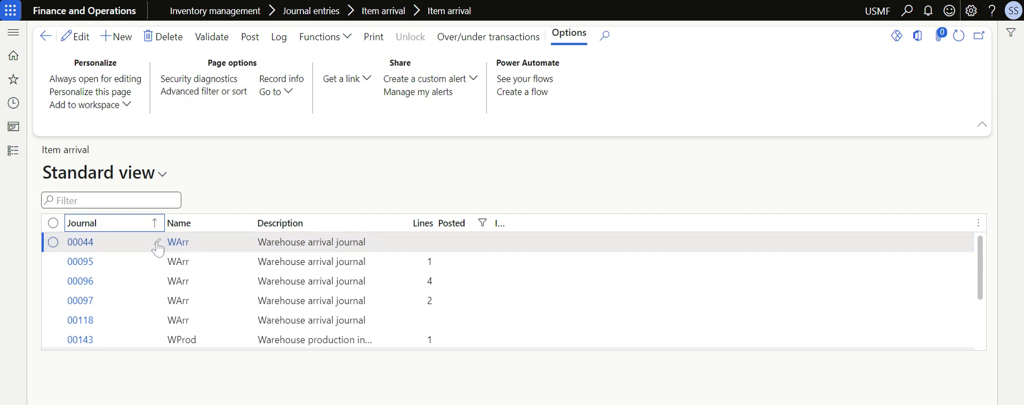
text(00295)
key(Return)
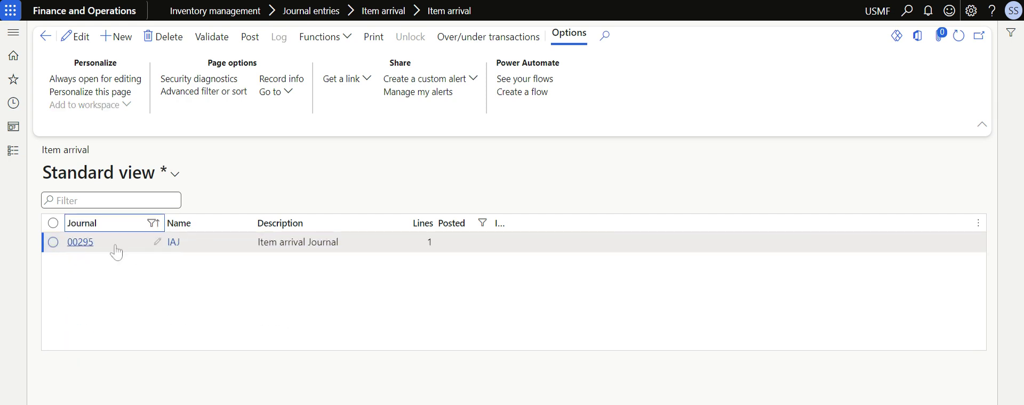
click(87, 245)
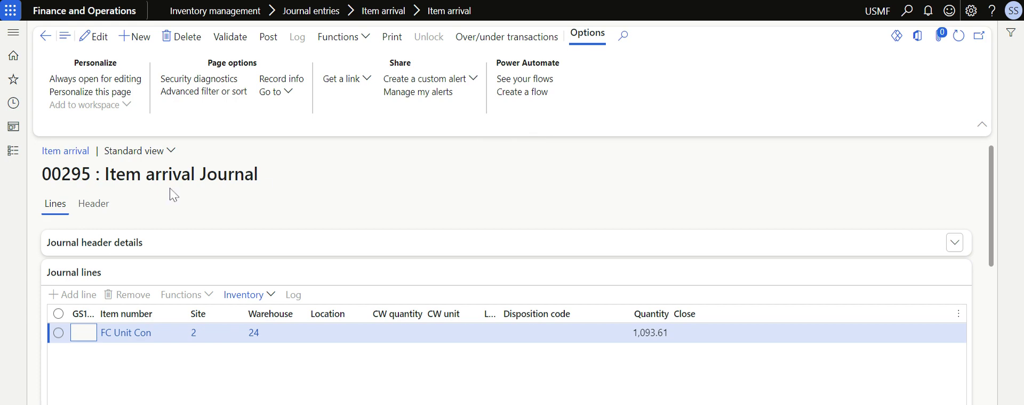
Step: Return to the arrival overview and update it with the existing filters to list the receipts and their lines again
click(25, 154)
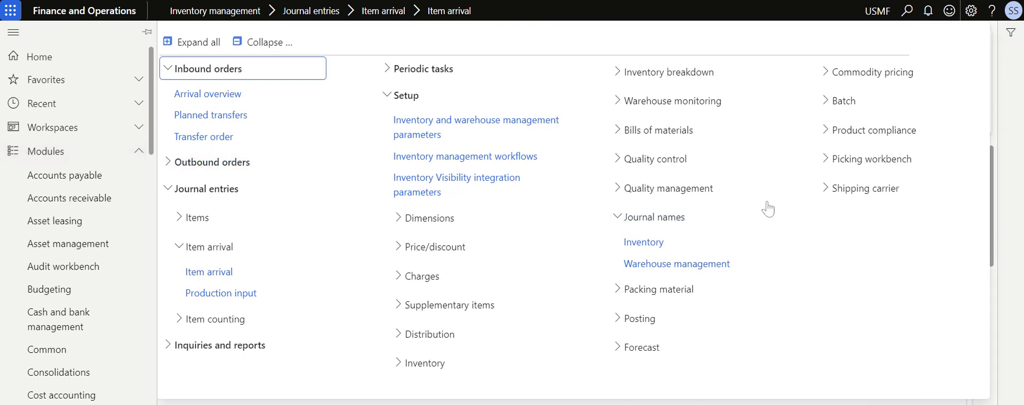
click(225, 100)
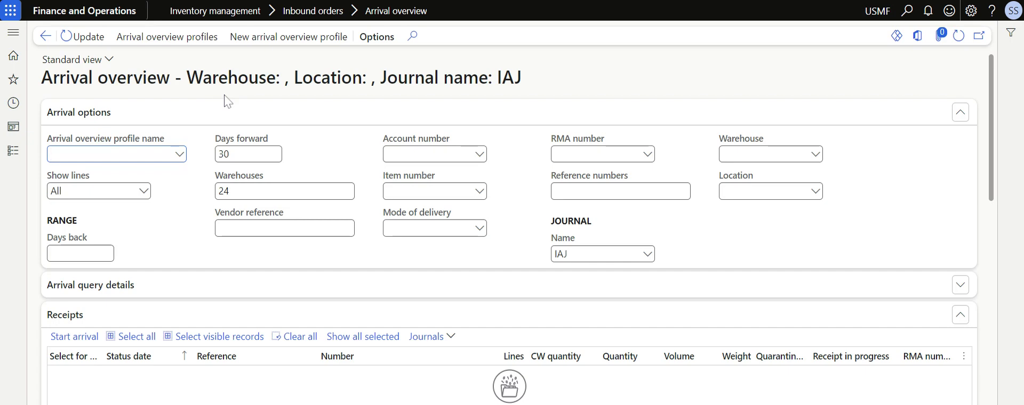
scroll(193, 200, down, 3)
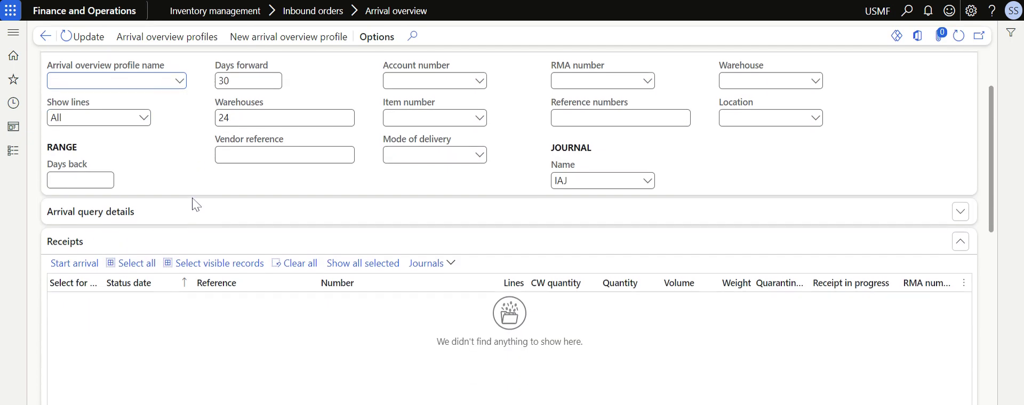
scroll(192, 198, down, 2)
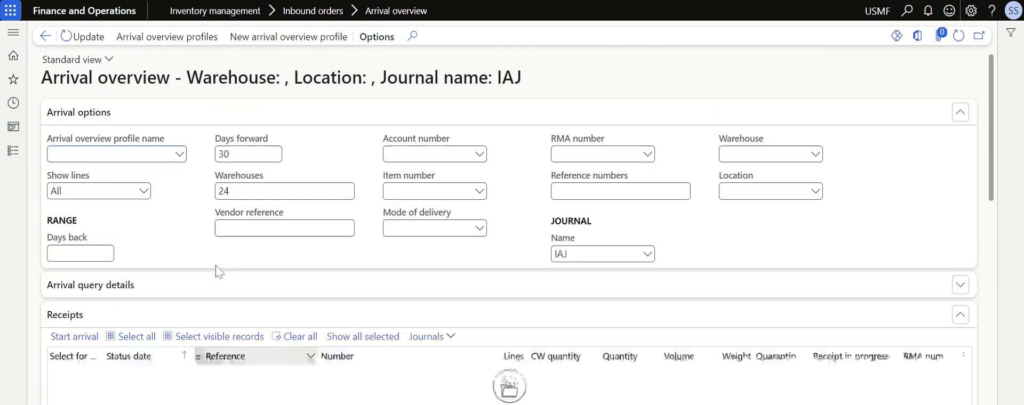
click(237, 154)
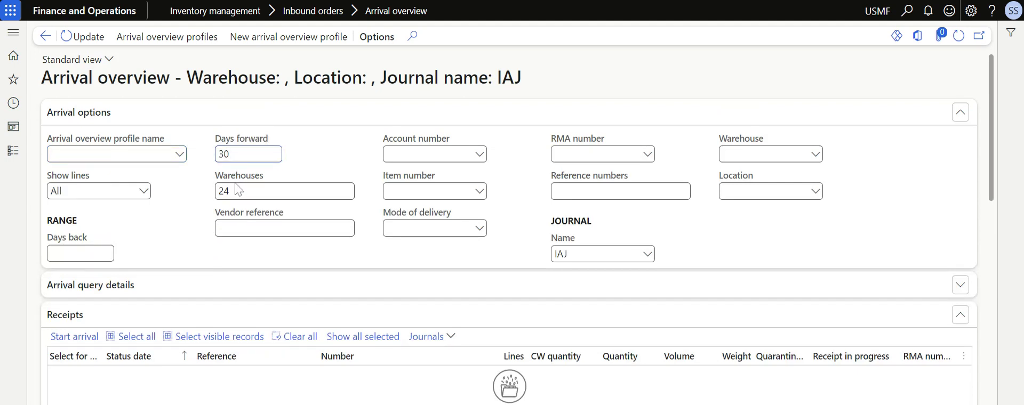
click(91, 43)
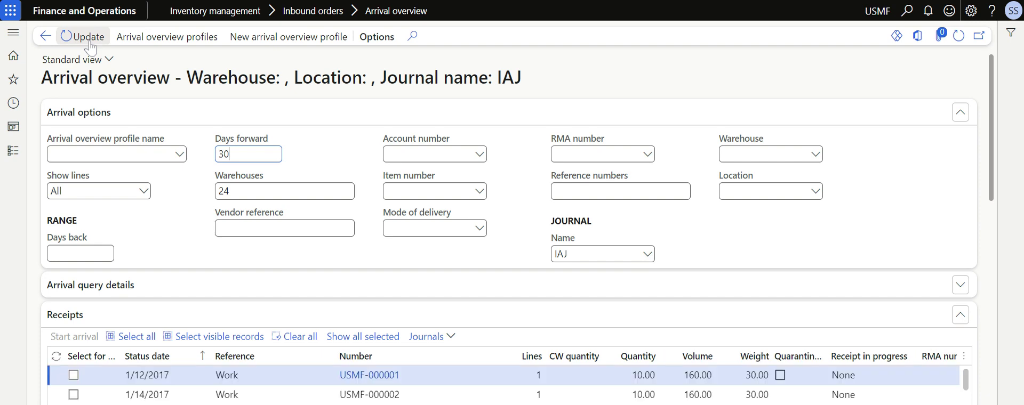
scroll(178, 222, down, 5)
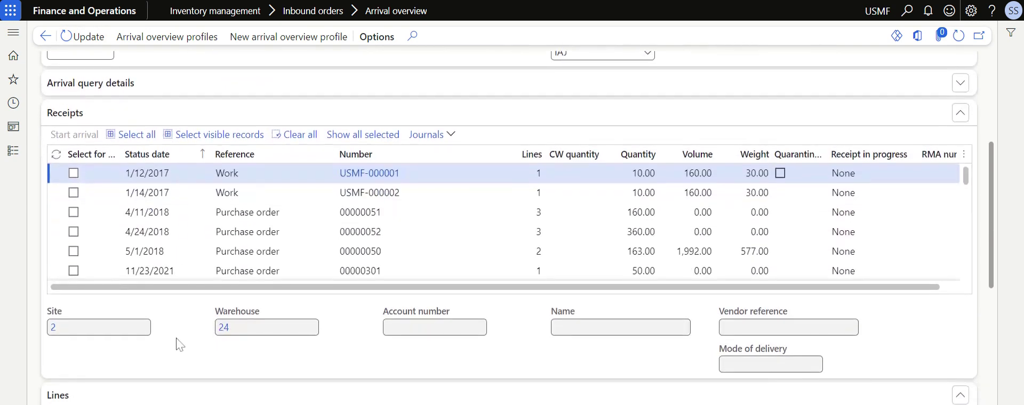
scroll(180, 346, down, 2)
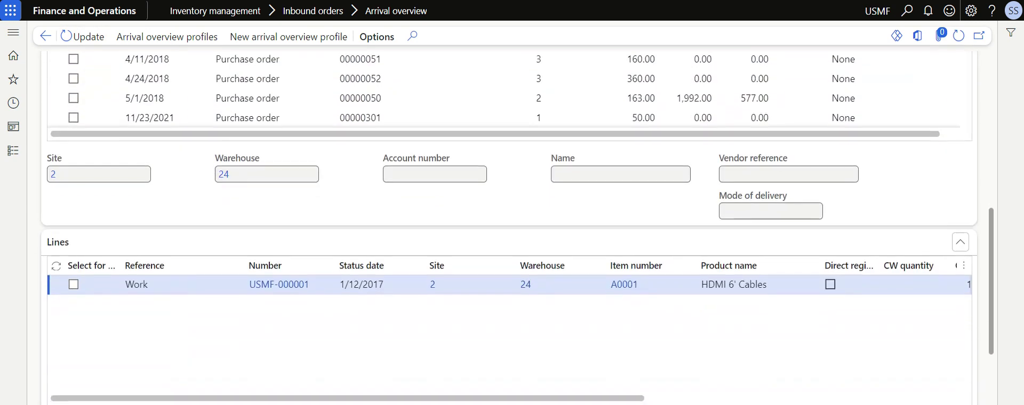
Step: Leave the arrival overview and return to the Finance and Operations home page
scroll(179, 346, up, 3)
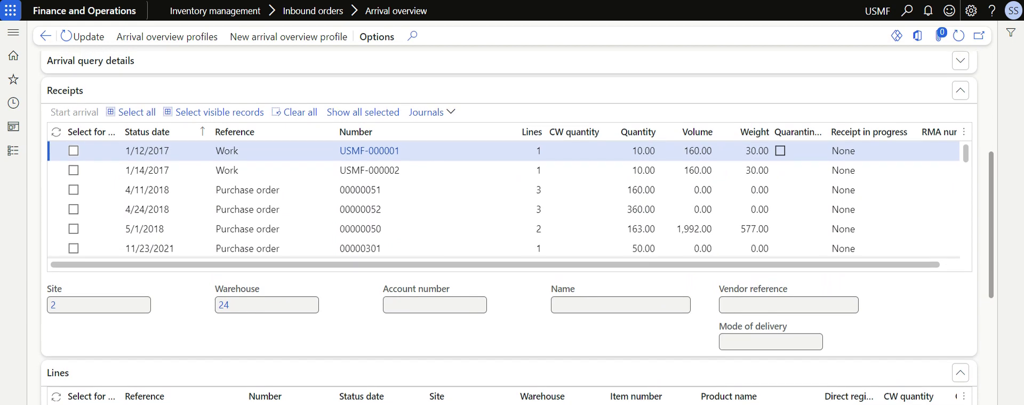
scroll(180, 240, up, 5)
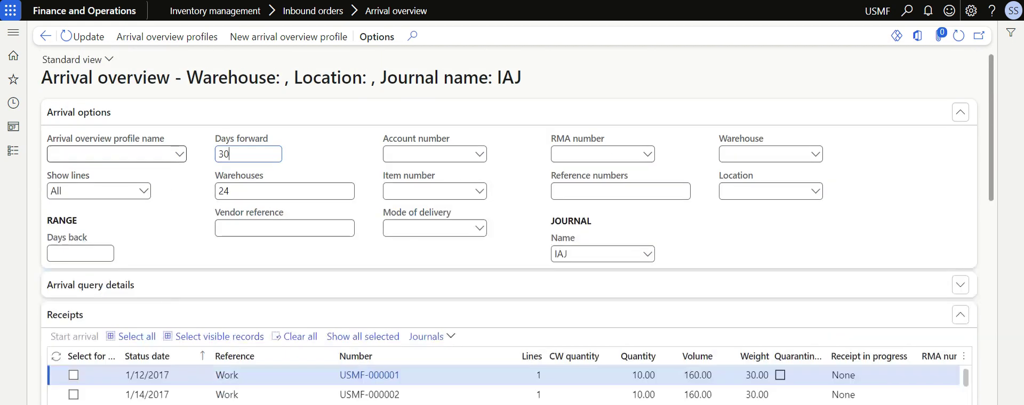
click(52, 10)
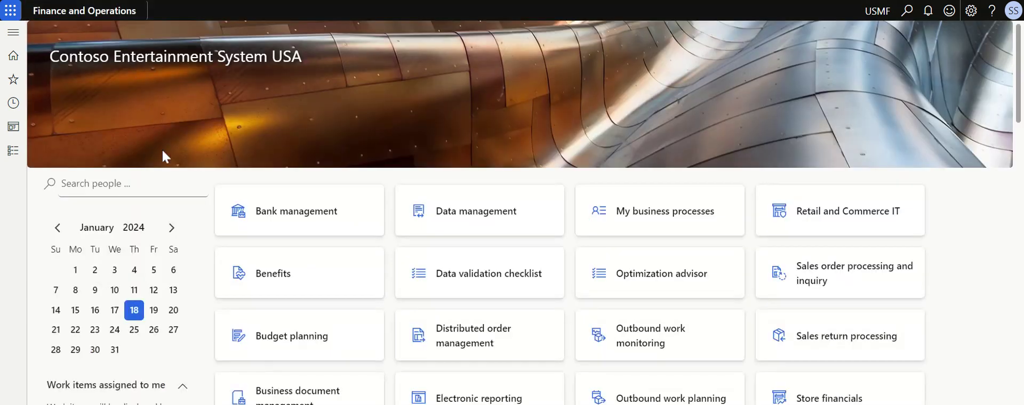
click(13, 150)
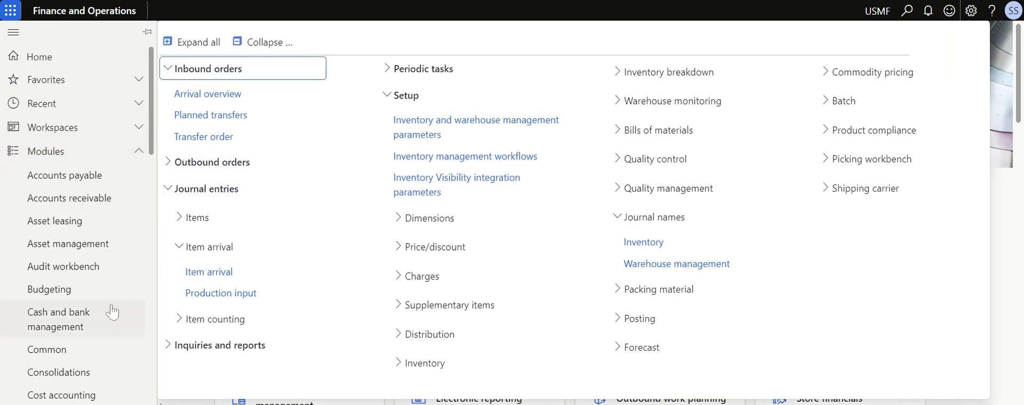
scroll(69, 347, down, 5)
scroll(69, 352, down, 3)
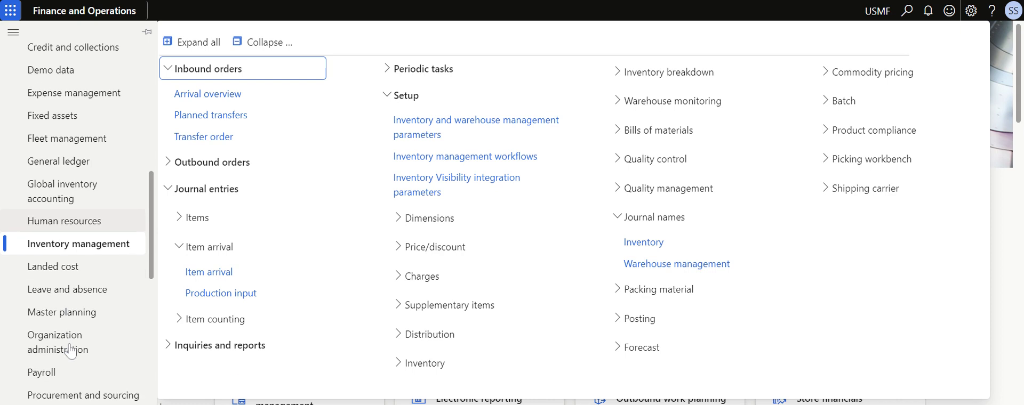
scroll(80, 306, up, 2)
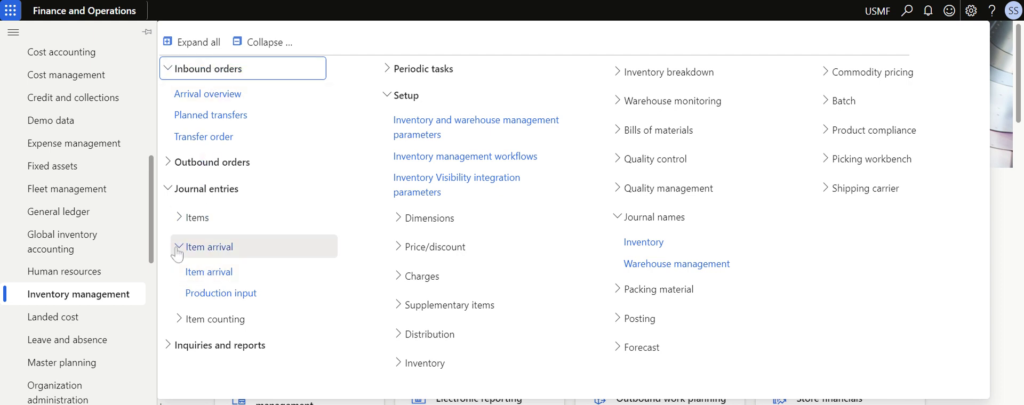
scroll(64, 173, up, 3)
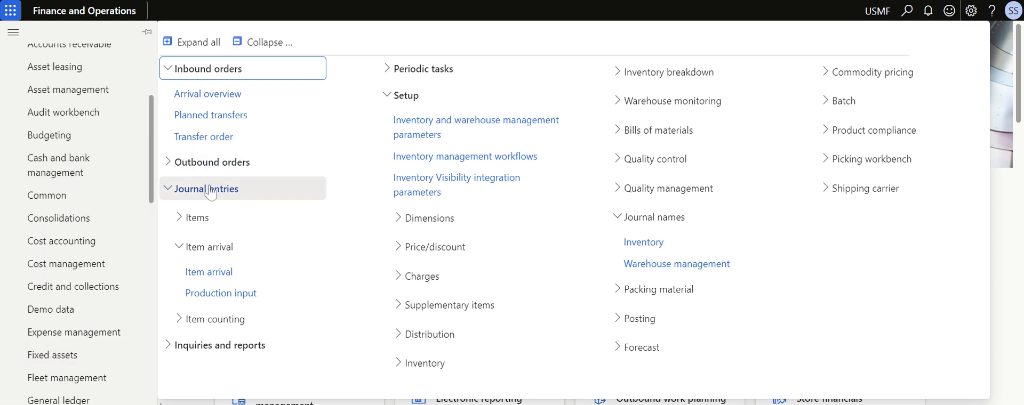
click(73, 11)
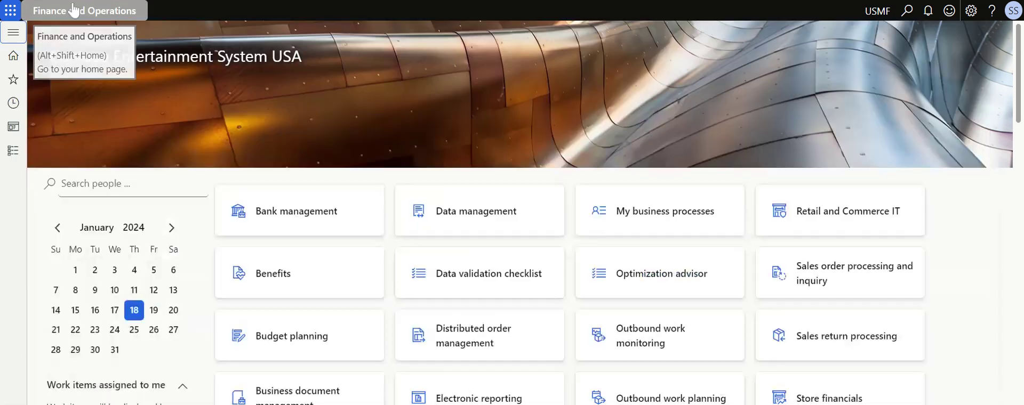